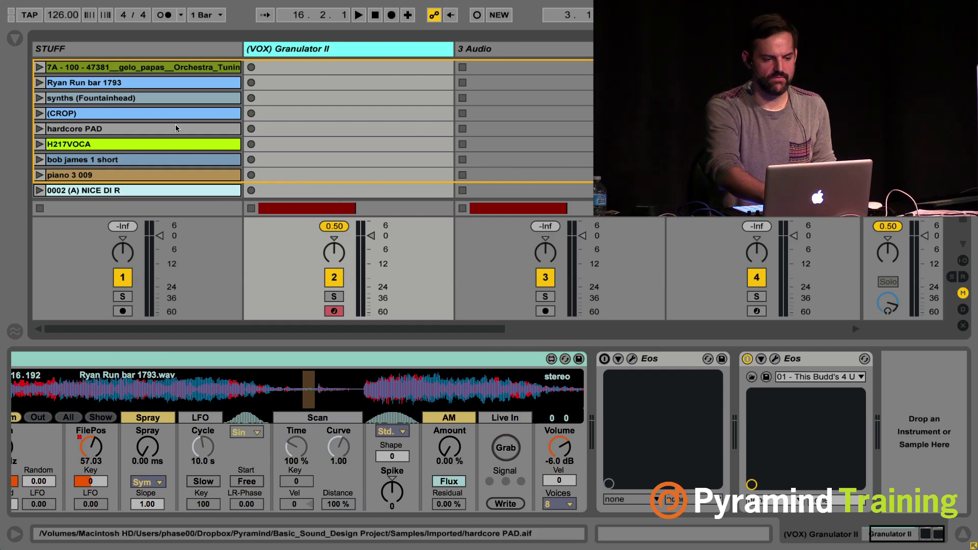
# Record a new MIDI clip on the (VOX) Granulator II track in the synths (Fountainhead) row, slightly lowering the track volume while recording.
pyautogui.scroll(-2, 176, 130)
pyautogui.hscroll(2, 176, 131)
pyautogui.hscroll(-2, 90, 174)
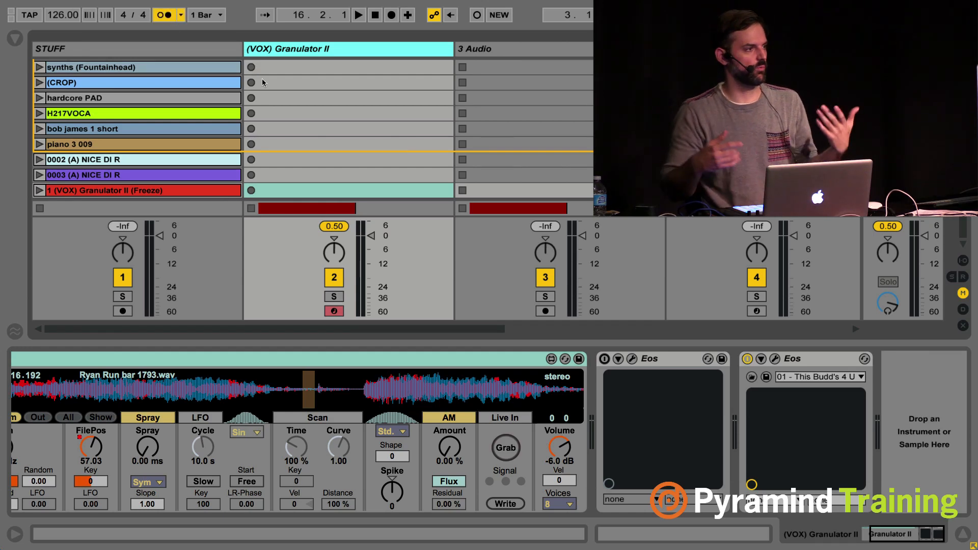
pyautogui.click(251, 67)
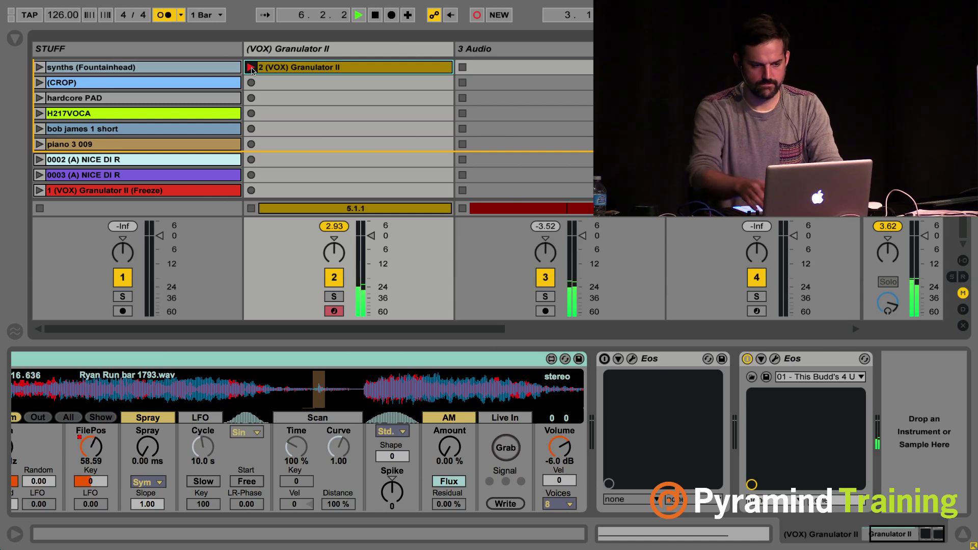
pyautogui.click(372, 236)
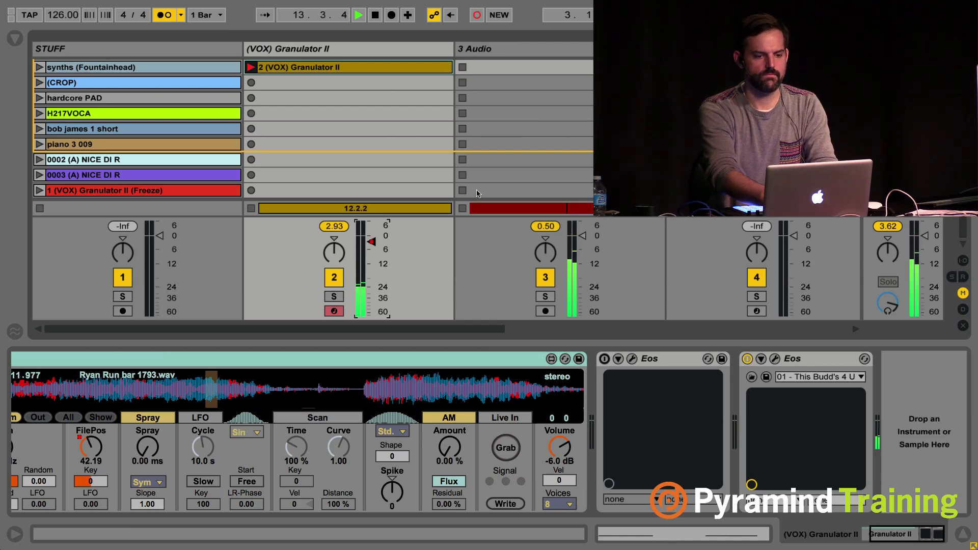
pyautogui.click(461, 209)
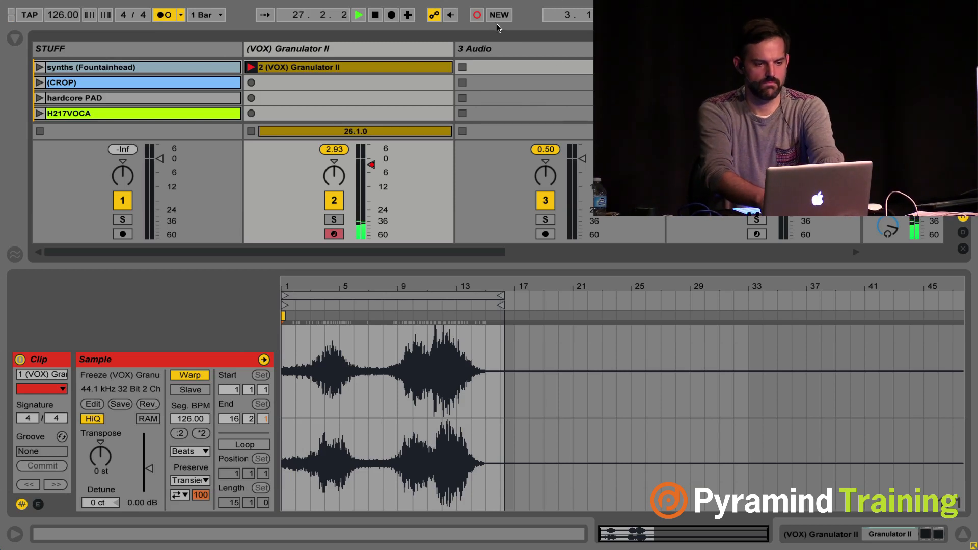
pyautogui.press('space')
# Open the recorded Granulator II clip's notes in an enlarged editor.
pyautogui.click(379, 70)
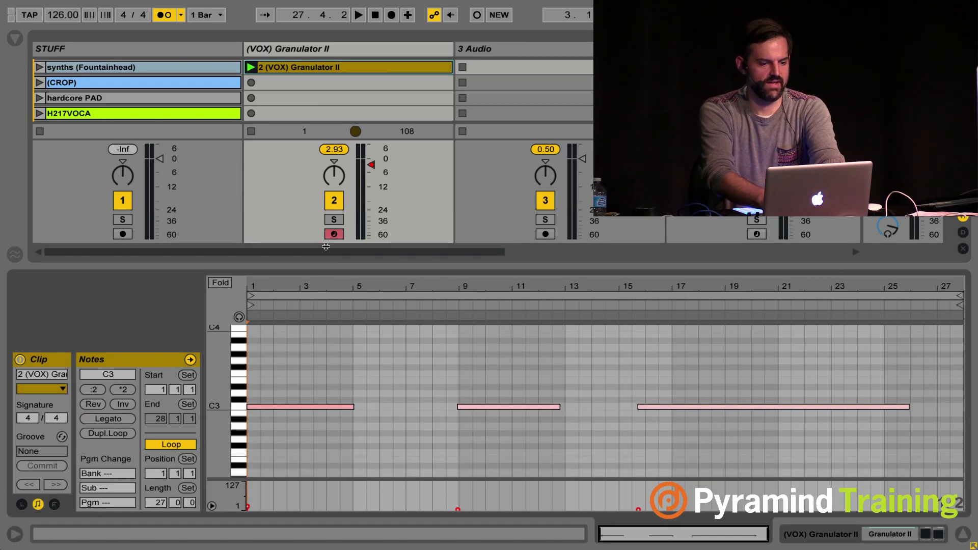
pyautogui.moveTo(326, 216); pyautogui.dragTo(360, 209)
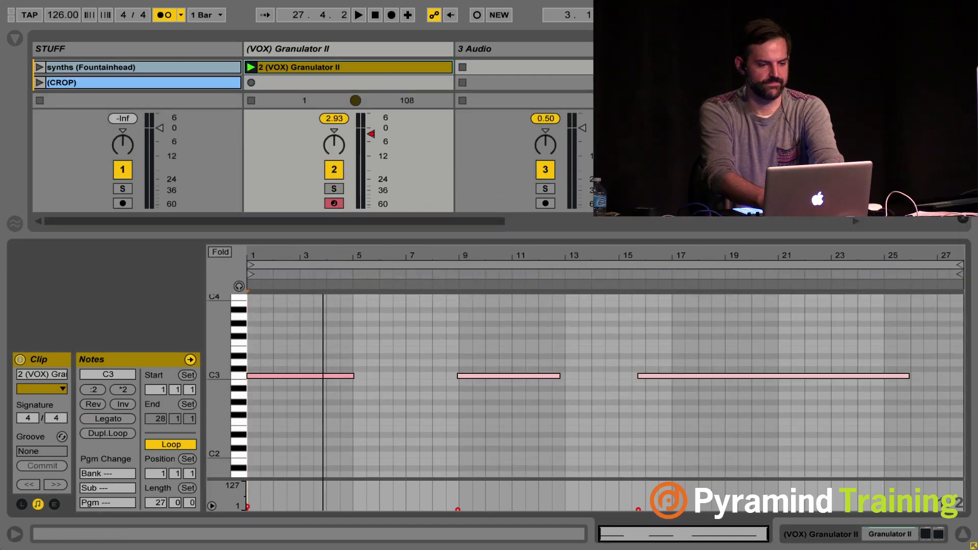
# Freeze the (VOX) Granulator II track in the Arrangement View.
pyautogui.press('Tab')
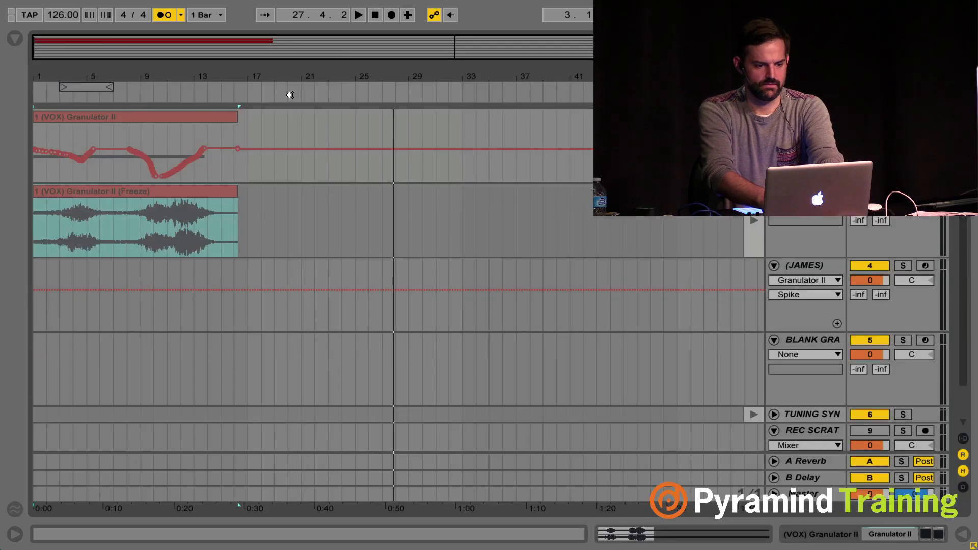
pyautogui.click(200, 163)
pyautogui.scroll(3, 139, 123)
pyautogui.hscroll(2, 122, 142)
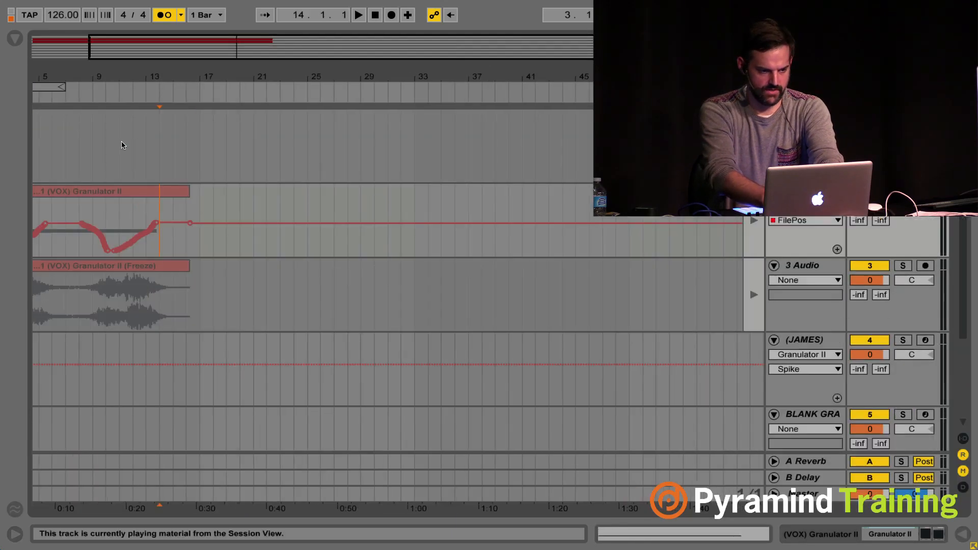
pyautogui.click(121, 142)
pyautogui.click(76, 193)
pyautogui.scroll(-3, 77, 194)
pyautogui.hscroll(-2, 77, 194)
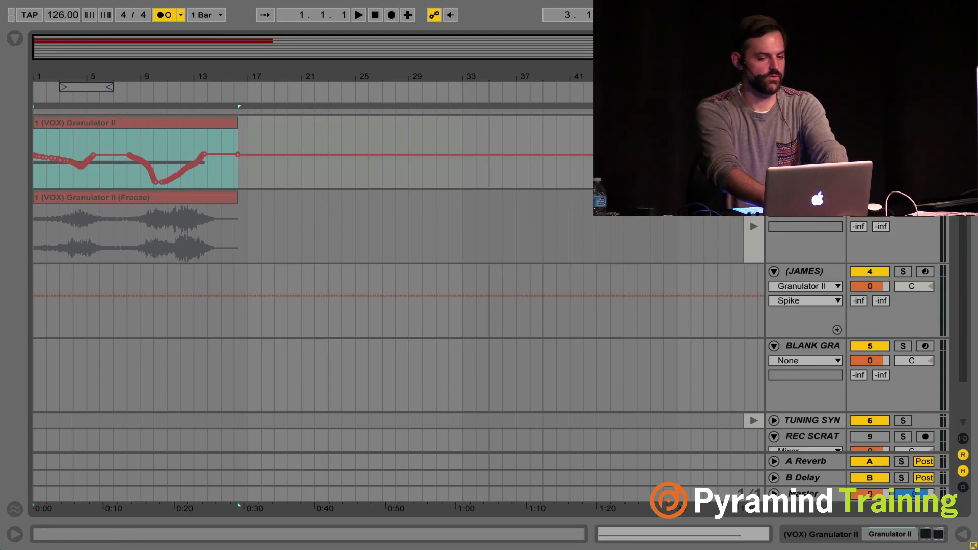
pyautogui.rightClick(810, 123)
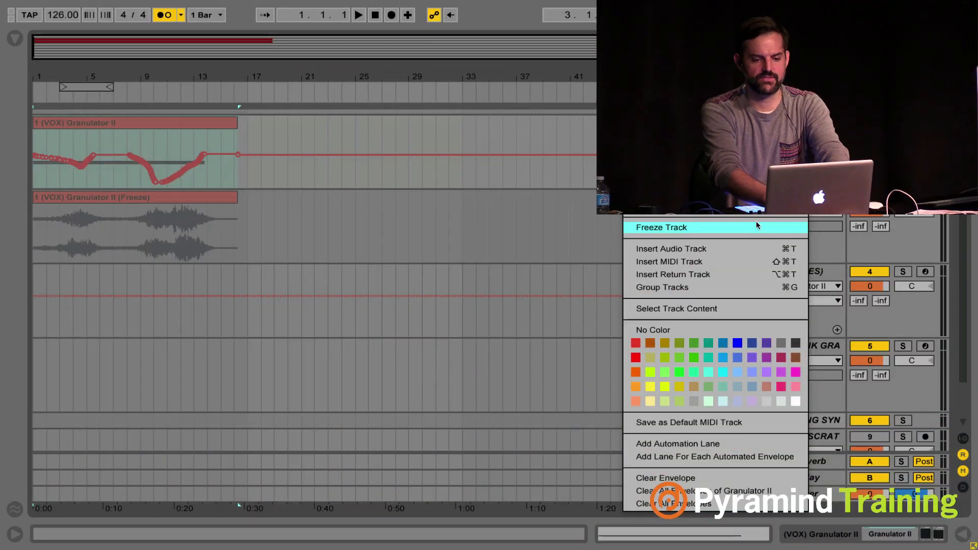
pyautogui.click(756, 223)
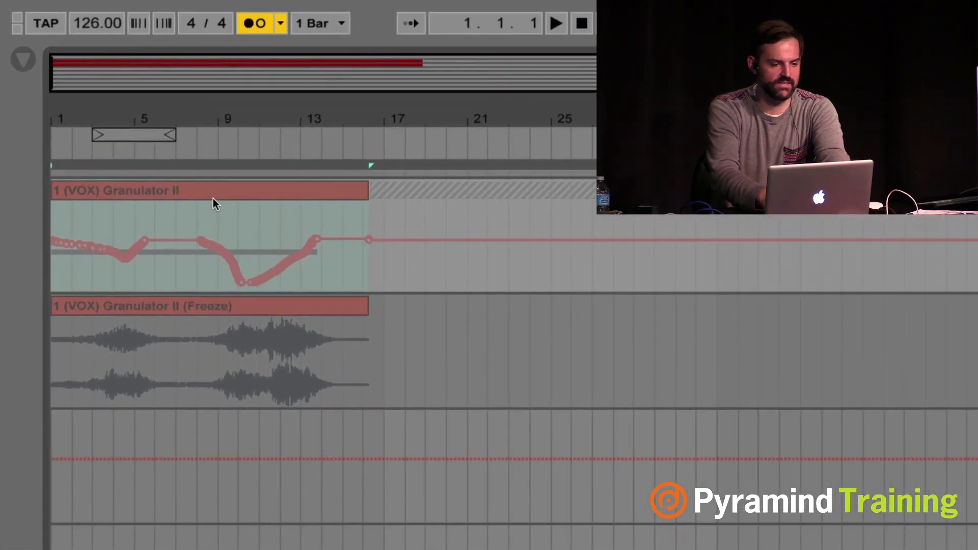
# Duplicate bars 9 to 11 of the frozen Granulator II clip three times in succession.
pyautogui.click(215, 224)
pyautogui.keyDown('shift'); pyautogui.click(367, 225); pyautogui.keyUp('shift')
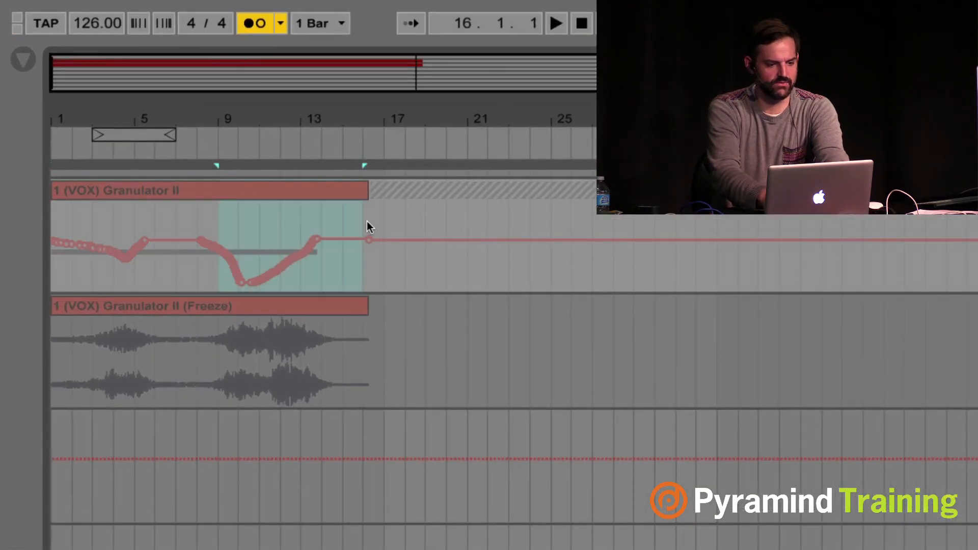
pyautogui.press('space')
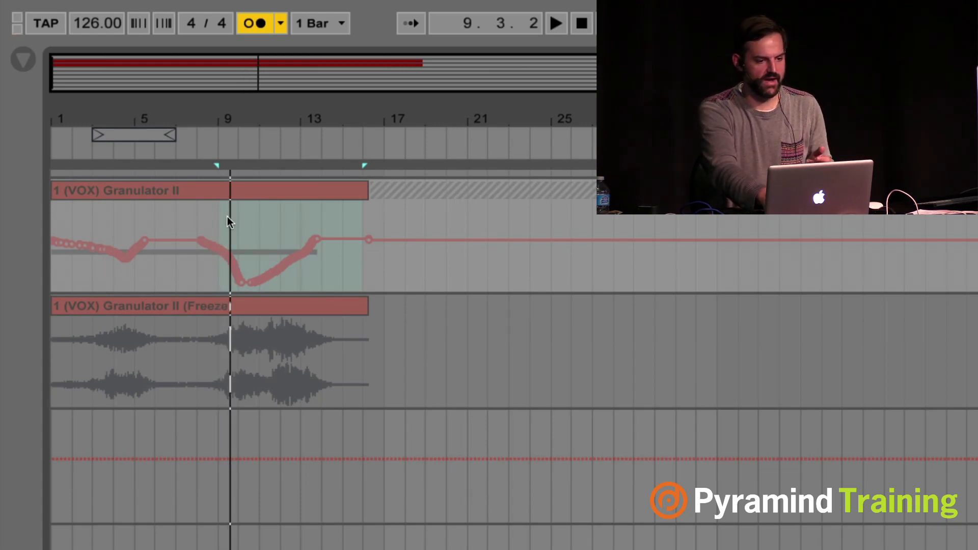
pyautogui.moveTo(222, 215); pyautogui.dragTo(258, 215)
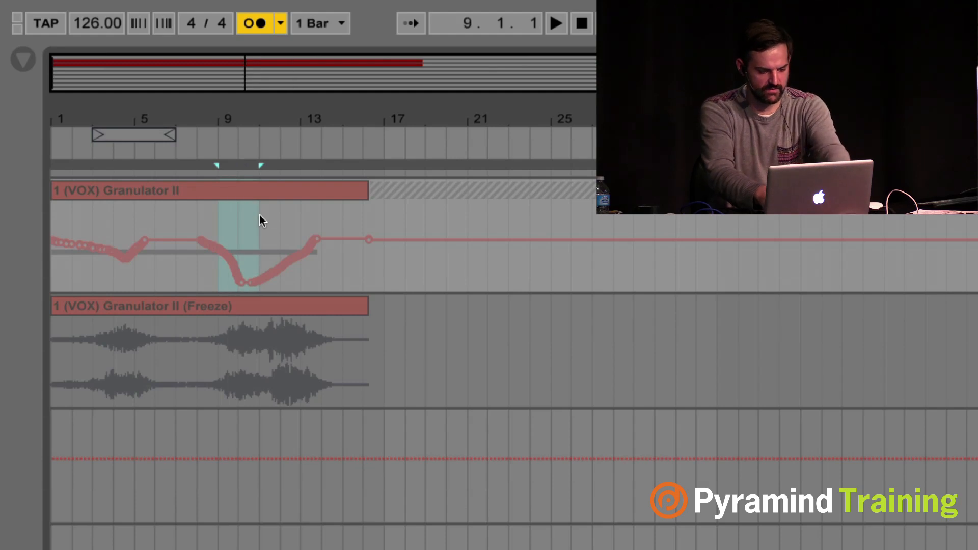
pyautogui.press('super+d')
pyautogui.press('super+d')
pyautogui.press('super+d')
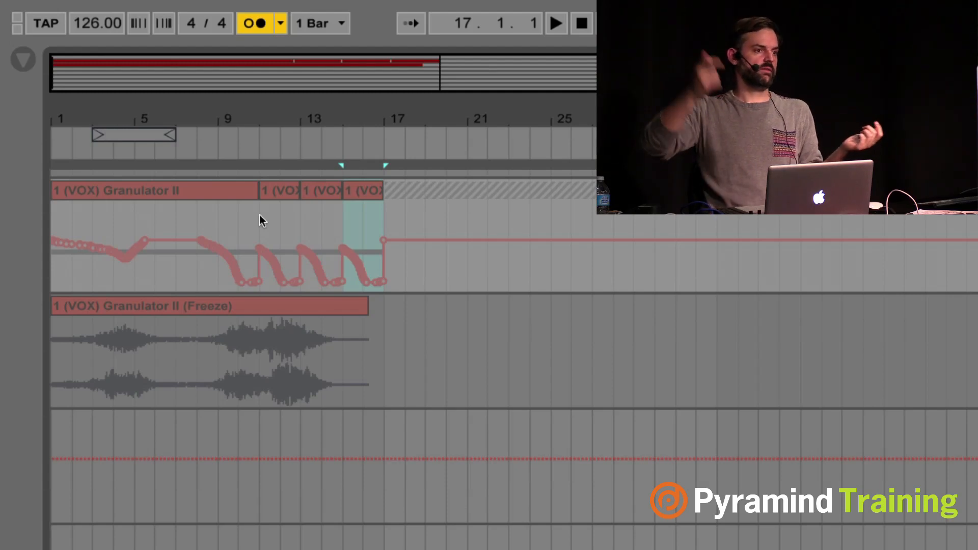
# Deactivate the duplicated frozen segment that starts at bar 11.
pyautogui.click(277, 189)
pyautogui.press('0')
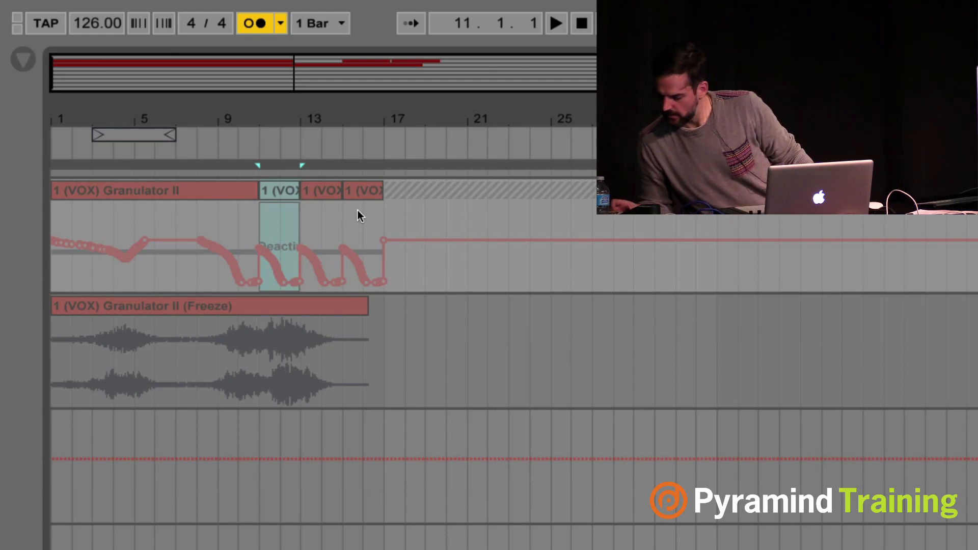
pyautogui.click(329, 130)
pyautogui.moveTo(328, 121); pyautogui.dragTo(322, 111)
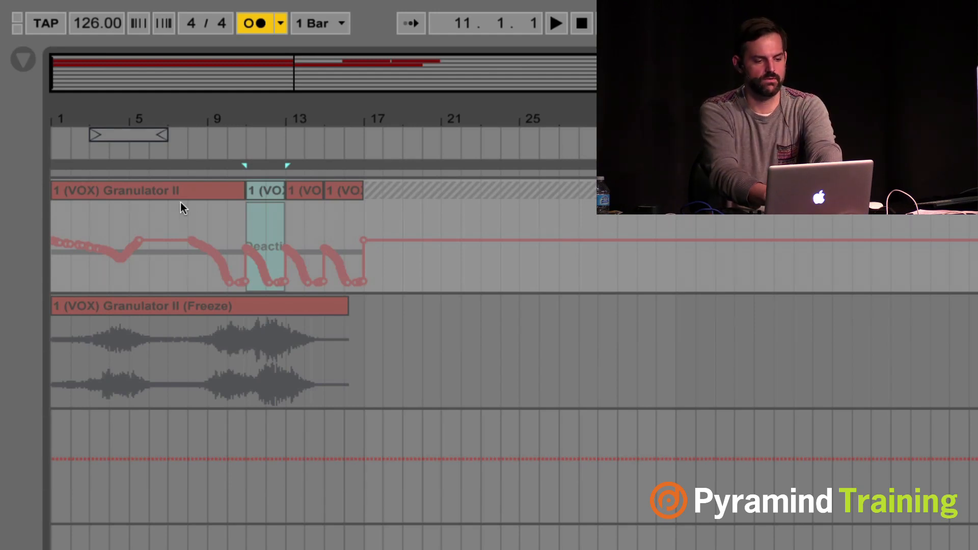
# Undo the segment's deactivation and the three duplications on the frozen track.
pyautogui.press('super+z')
pyautogui.press('super+z')
pyautogui.press('super+z')
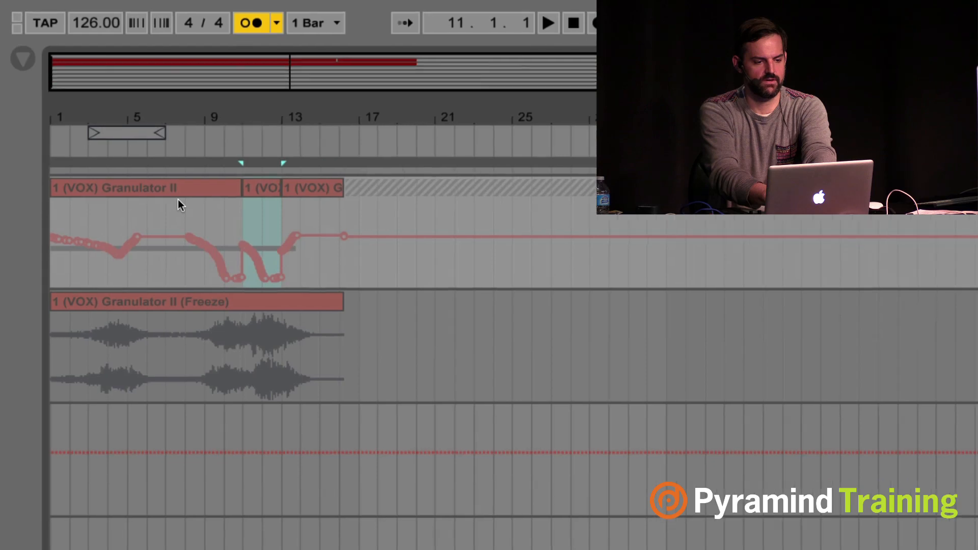
pyautogui.press('super+z')
# Copy the whole frozen Granulator II clip onto the 3 Audio track as audio, starting at bar 22.
pyautogui.click(191, 194)
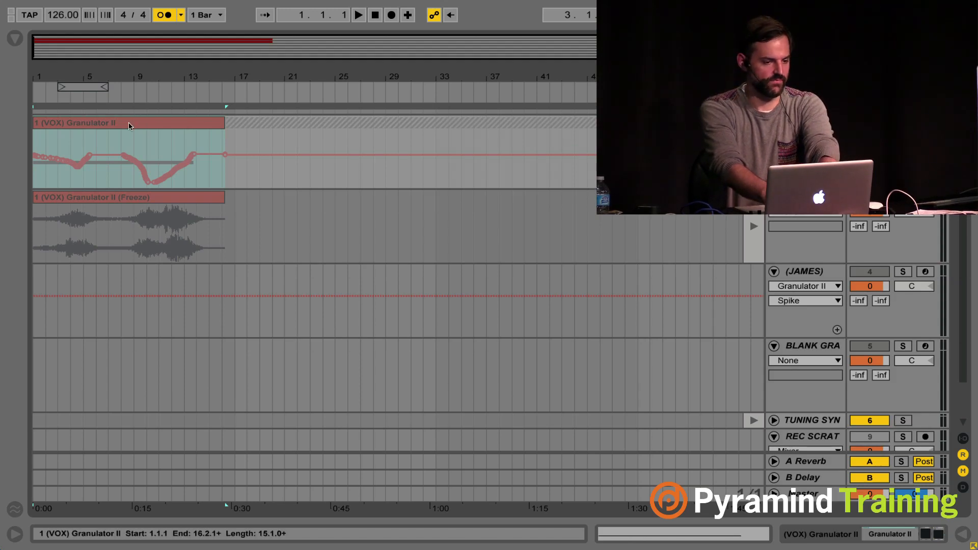
pyautogui.moveTo(163, 224); pyautogui.dragTo(392, 225)
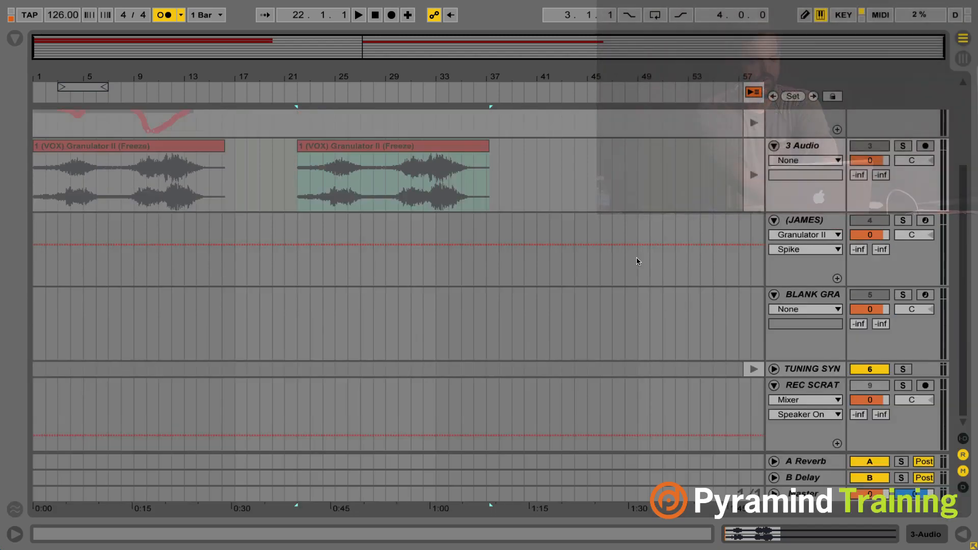
pyautogui.click(792, 235)
pyautogui.click(685, 133)
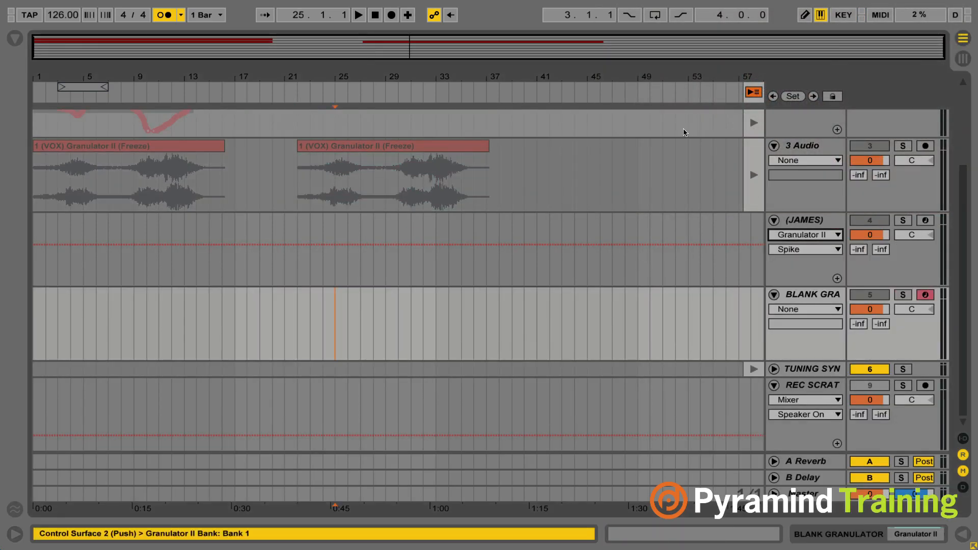
# Duplicate the frozen (VOX) Granulator II track and delete the copy.
pyautogui.scroll(5, 684, 132)
pyautogui.rightClick(798, 190)
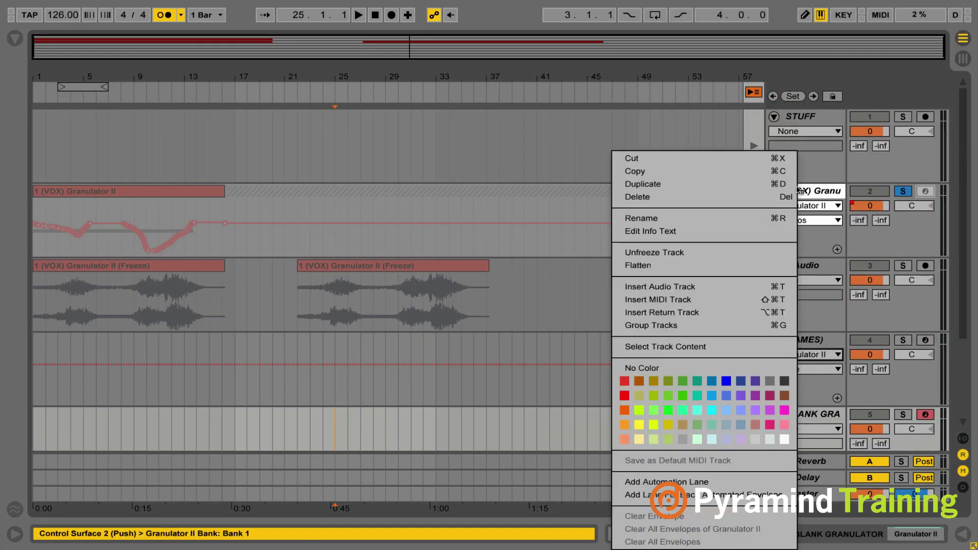
pyautogui.press('Escape')
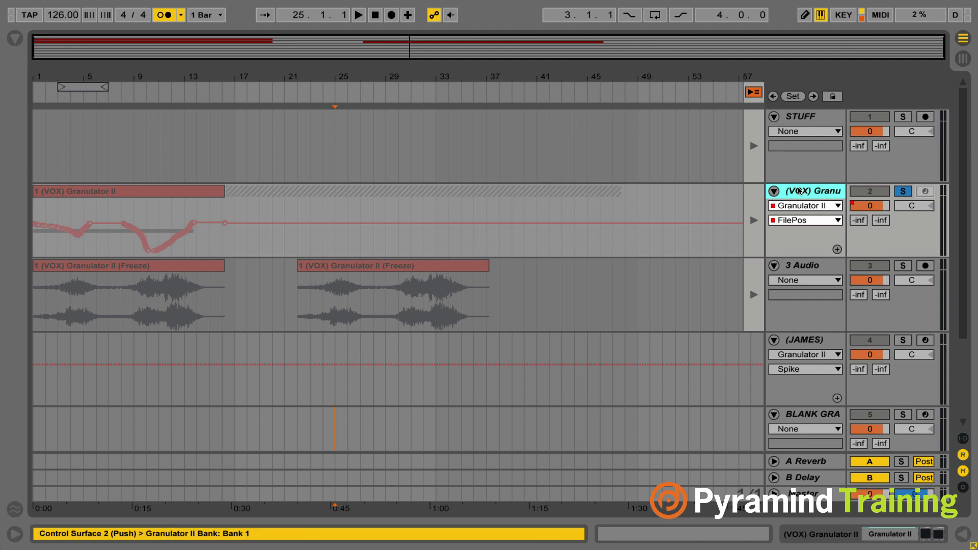
pyautogui.rightClick(807, 191)
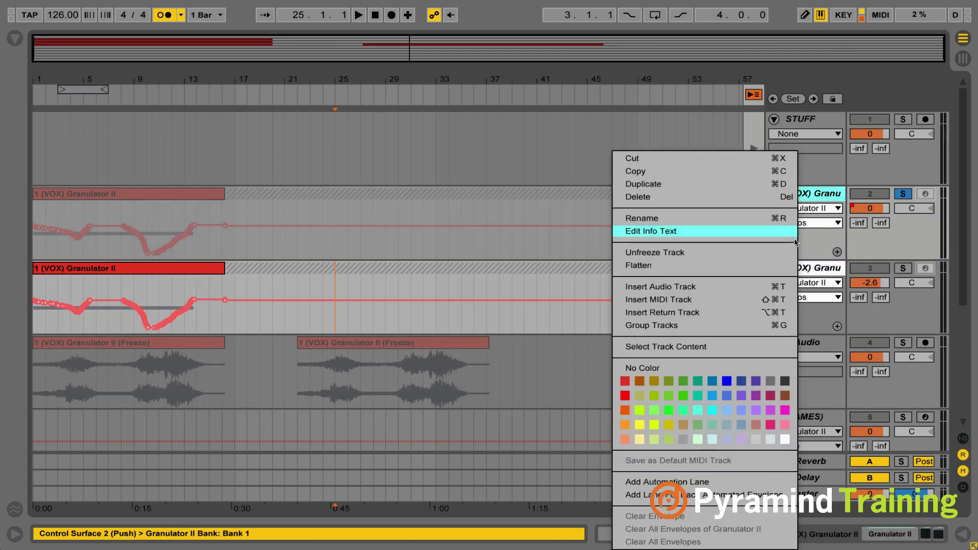
pyautogui.click(831, 201)
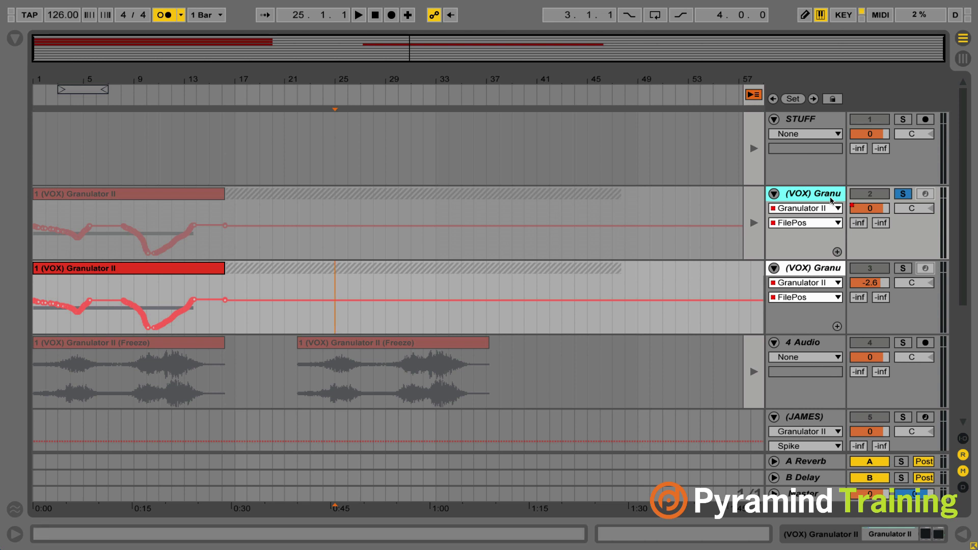
pyautogui.press('Delete')
# Flatten the frozen (VOX) Granulator II track to audio and view the flattened clip's waveform in the Session View.
pyautogui.rightClick(801, 196)
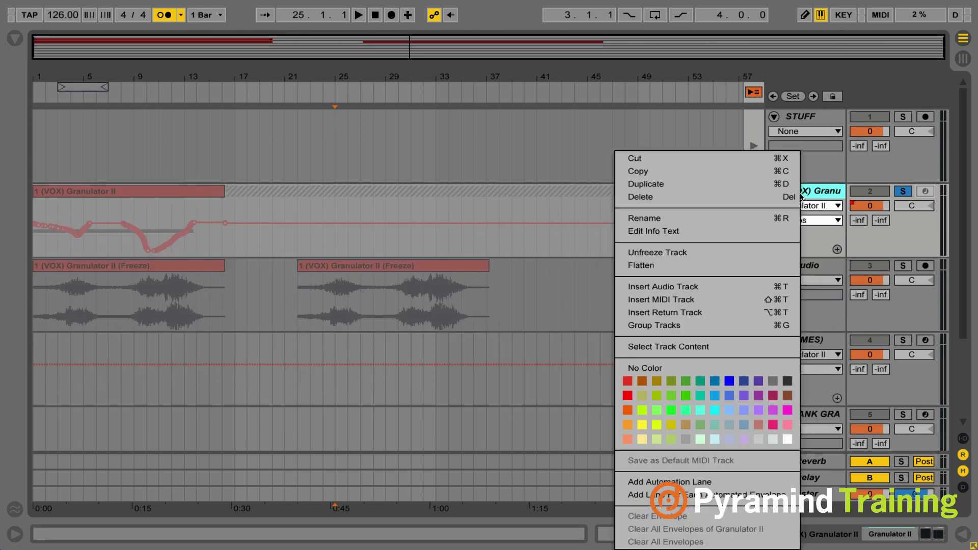
pyautogui.click(767, 262)
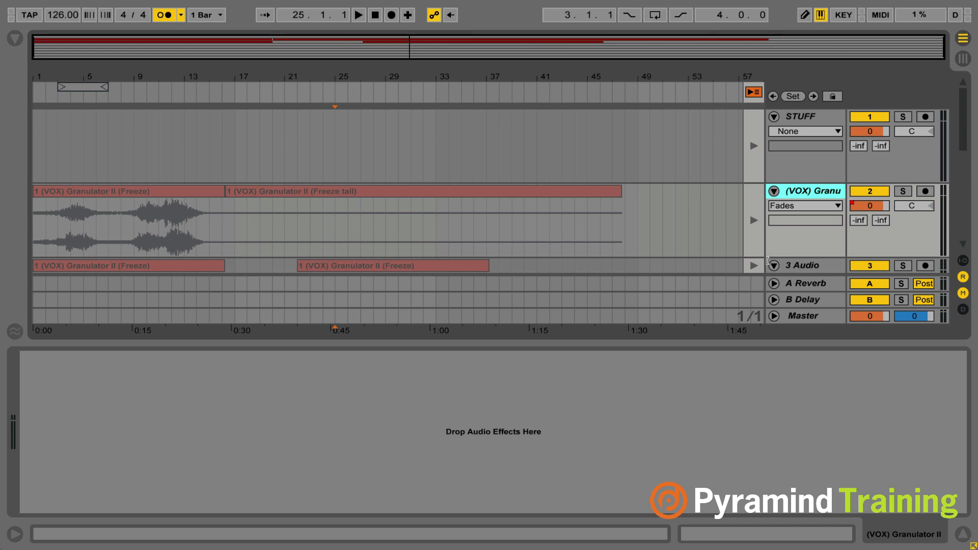
pyautogui.press('Tab')
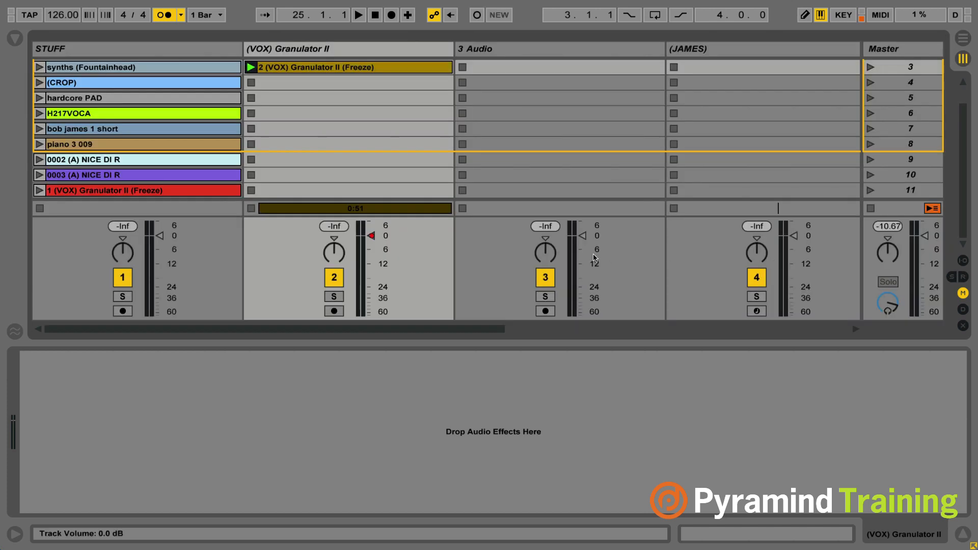
pyautogui.doubleClick(364, 72)
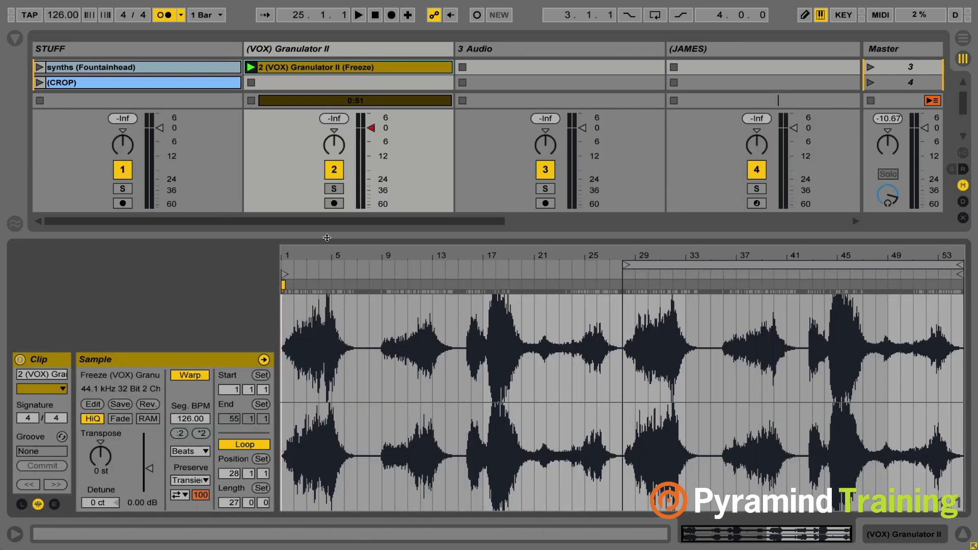
pyautogui.press('super+alt+l')
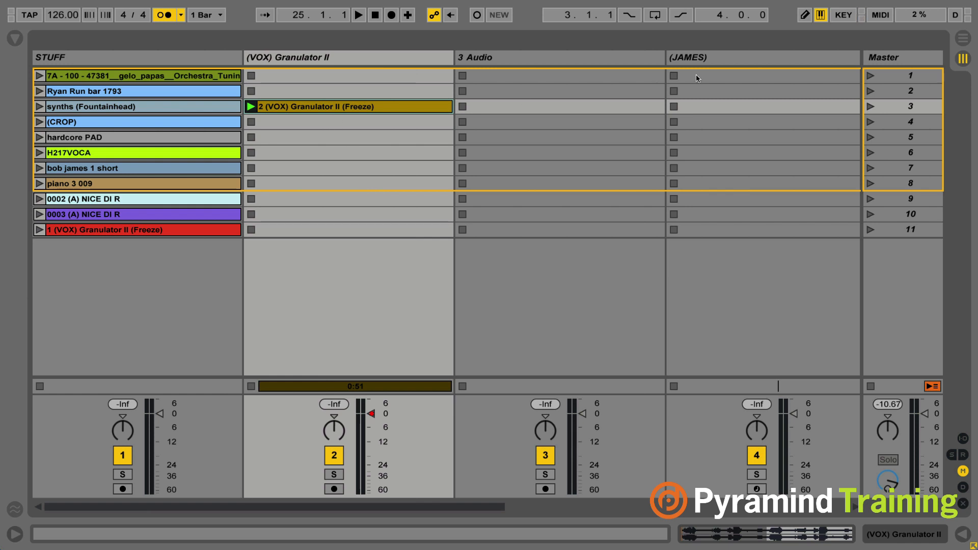
# Show the empty Granulator II device on the BLANK GRANULATOR track.
pyautogui.hscroll(12, 637, 89)
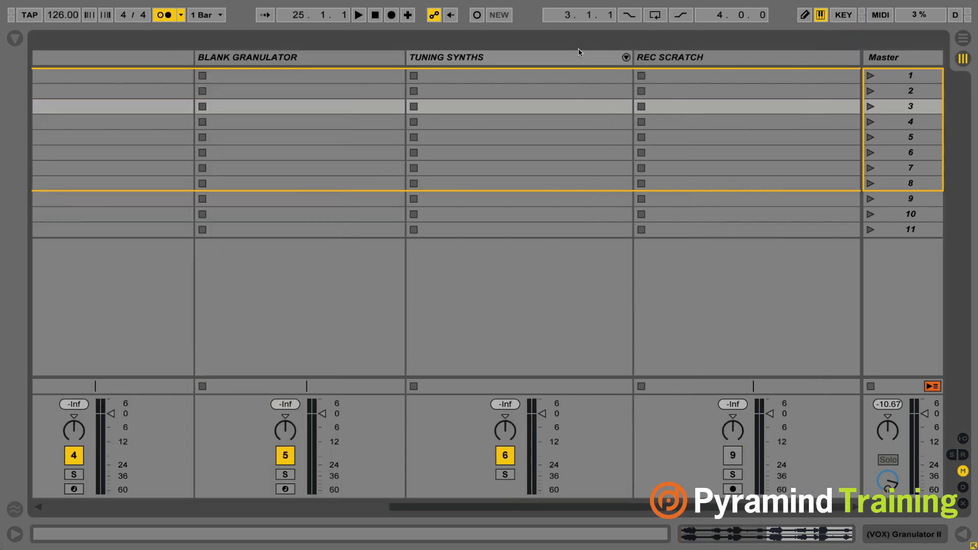
pyautogui.click(335, 57)
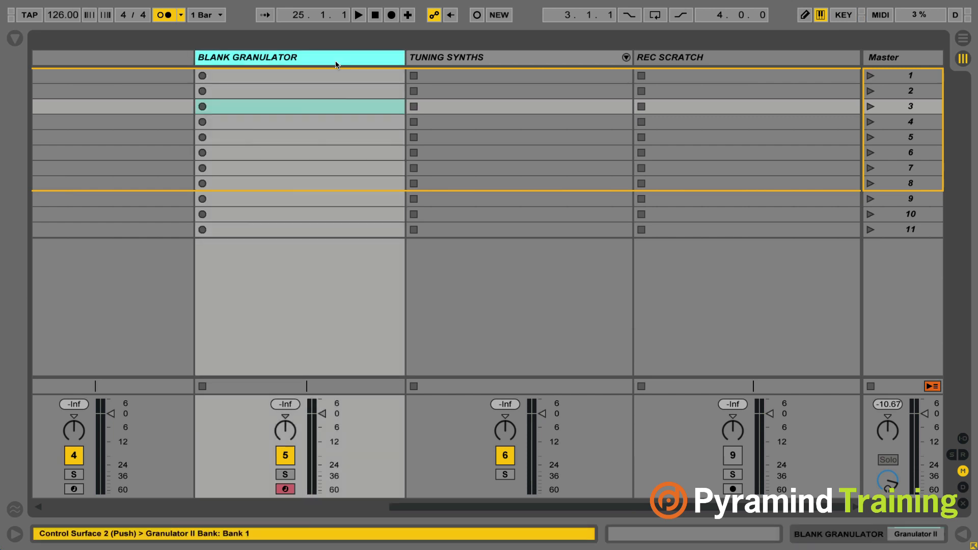
pyautogui.doubleClick(335, 61)
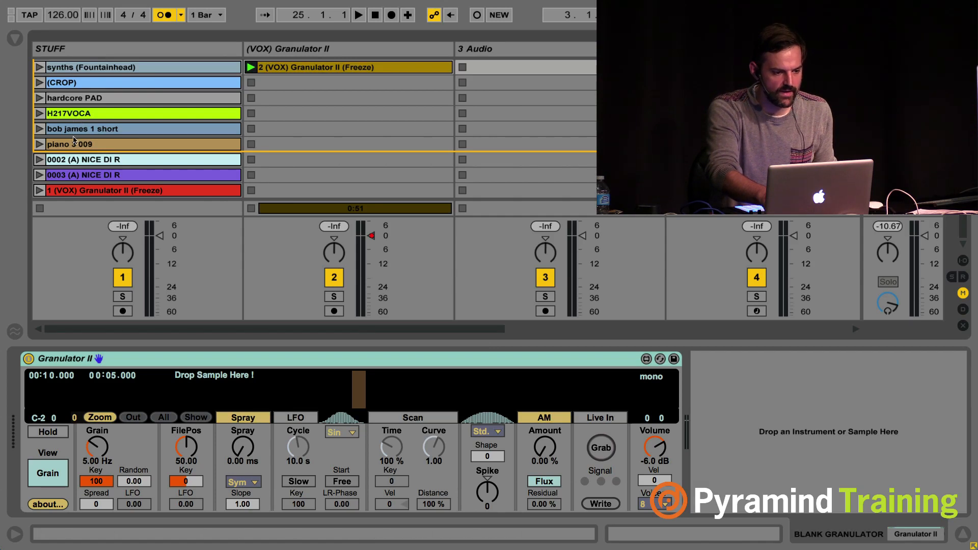
# Stop the clip on the (VOX) Granulator II track and deactivate the Ryan Run bar 1793 clip on the STUFF track.
pyautogui.scroll(2, 200, 118)
pyautogui.click(252, 208)
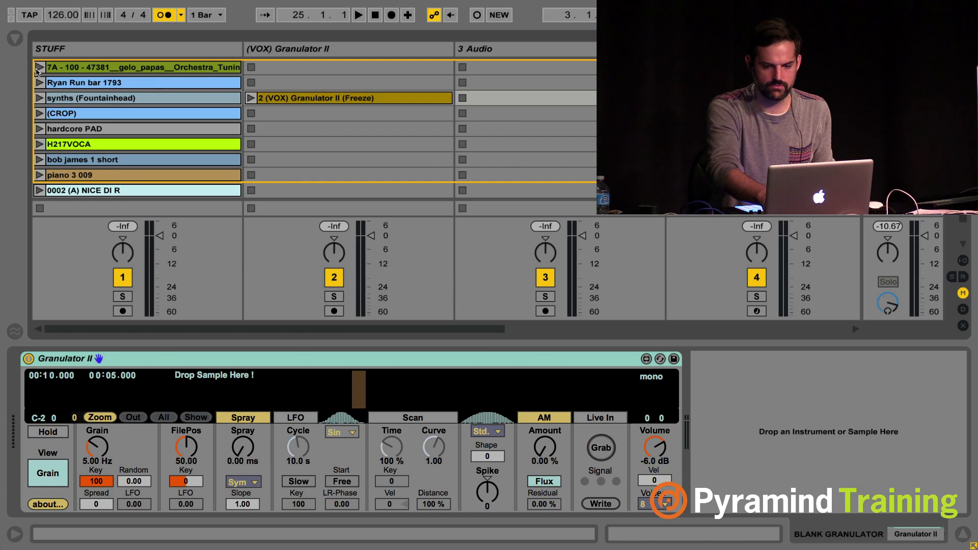
pyautogui.click(63, 89)
pyautogui.press('0')
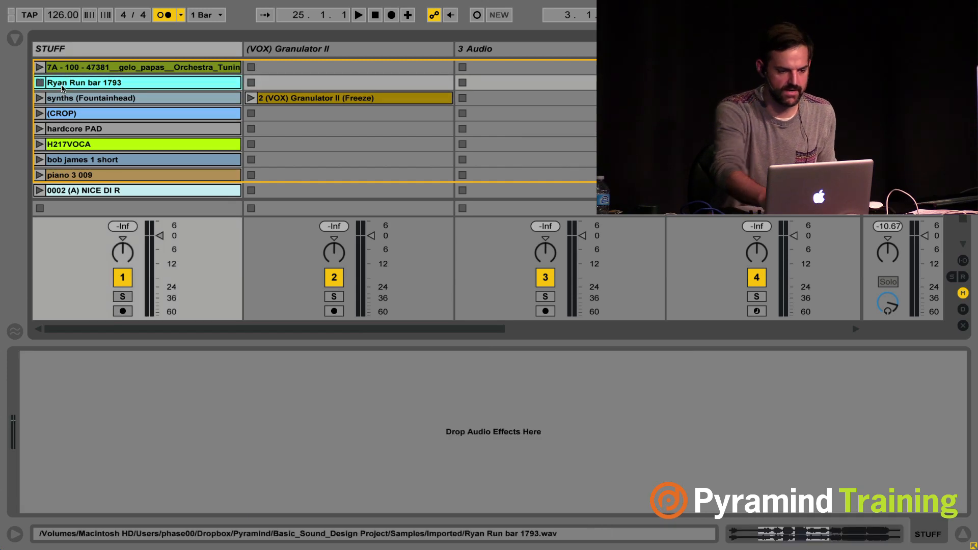
# Audition the orchestra tuning, synths (Fountainhead), (CROP) and hardcore PAD clips on the STUFF track, and lower its volume to about -6 dB.
pyautogui.click(40, 67)
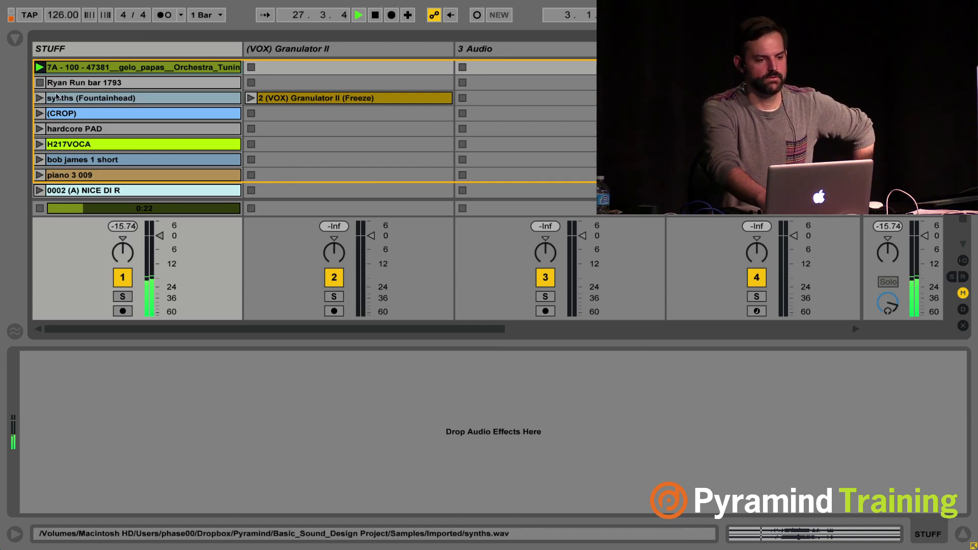
pyautogui.click(39, 98)
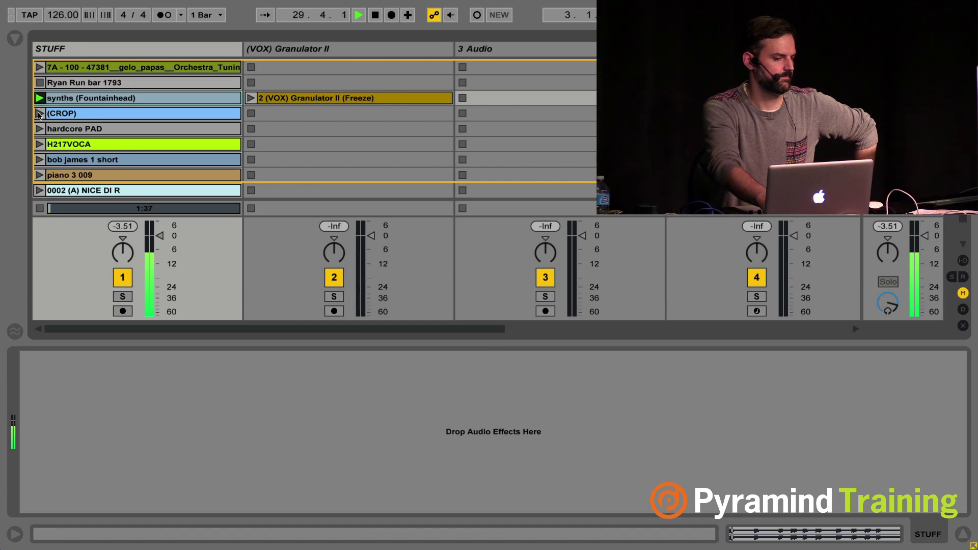
pyautogui.click(39, 114)
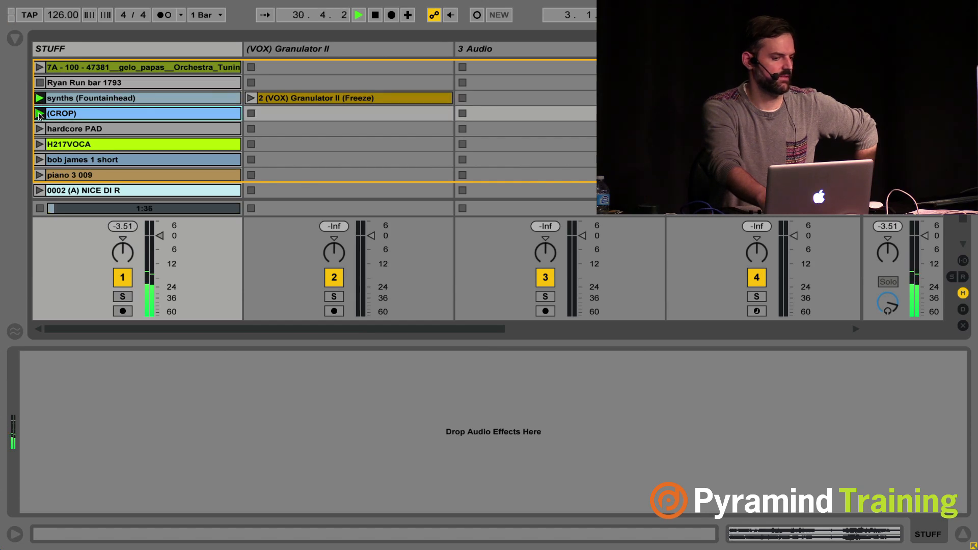
pyautogui.click(40, 130)
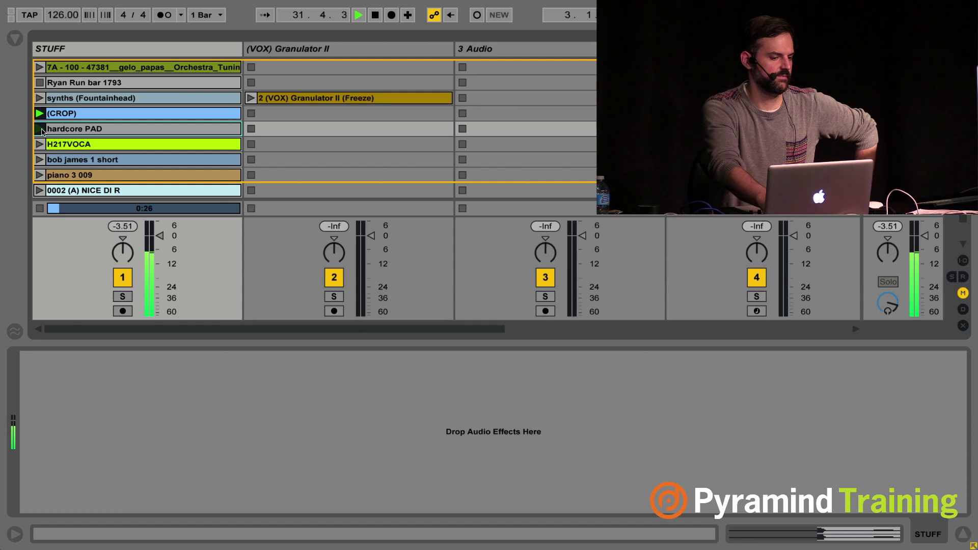
pyautogui.moveTo(152, 237); pyautogui.dragTo(152, 253)
# Audition the H217VOCA, bob james 1 short and piano 3 009 clips on the STUFF track and stop its playback.
pyautogui.click(39, 144)
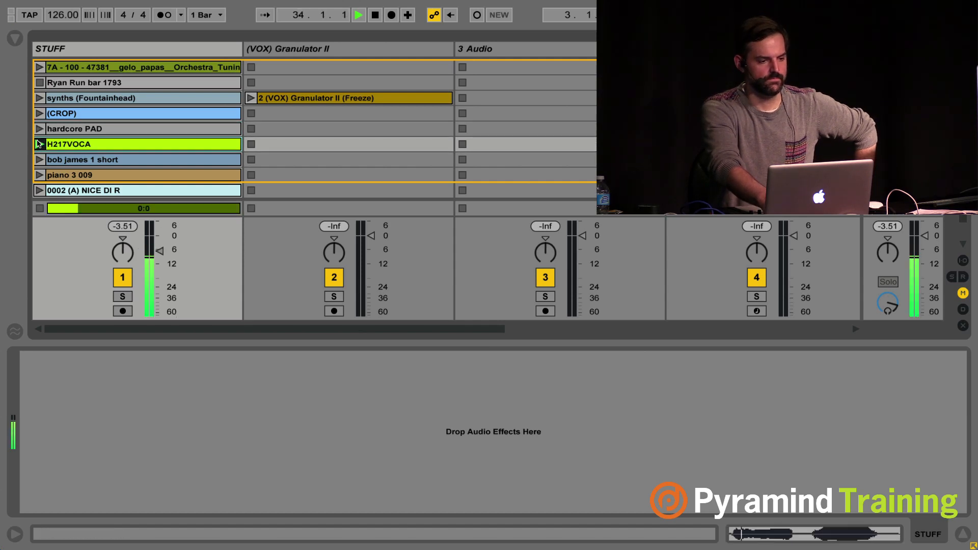
pyautogui.click(40, 159)
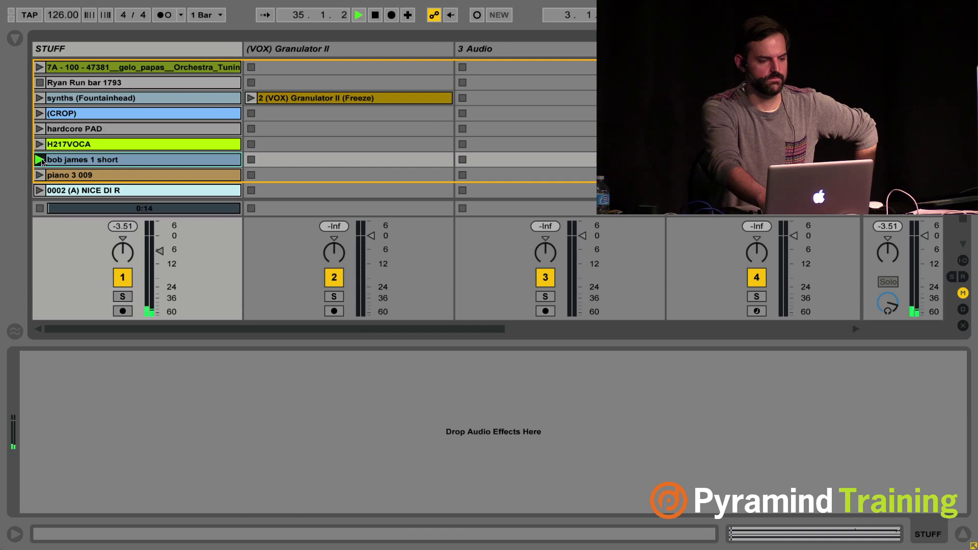
pyautogui.scroll(-1, 177, 147)
pyautogui.scroll(-1, 178, 147)
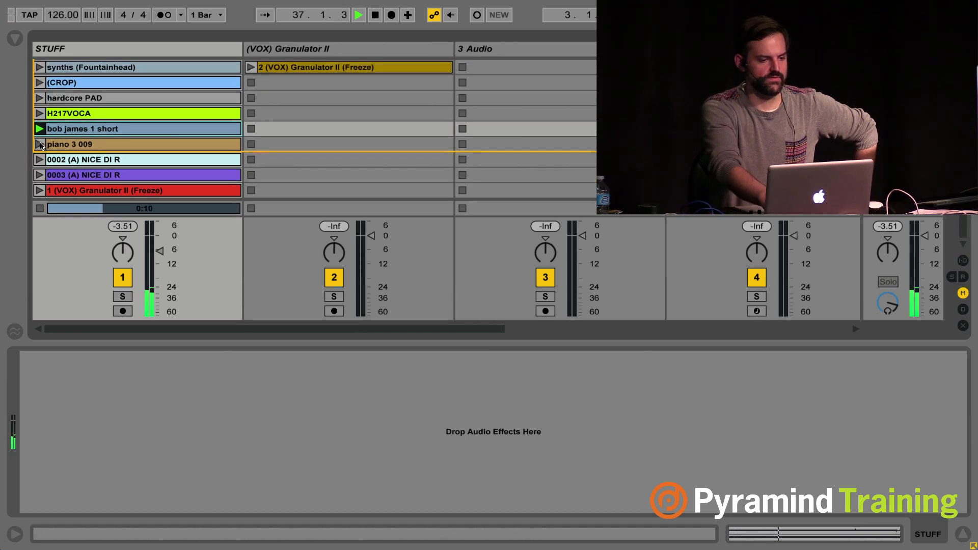
pyautogui.click(39, 144)
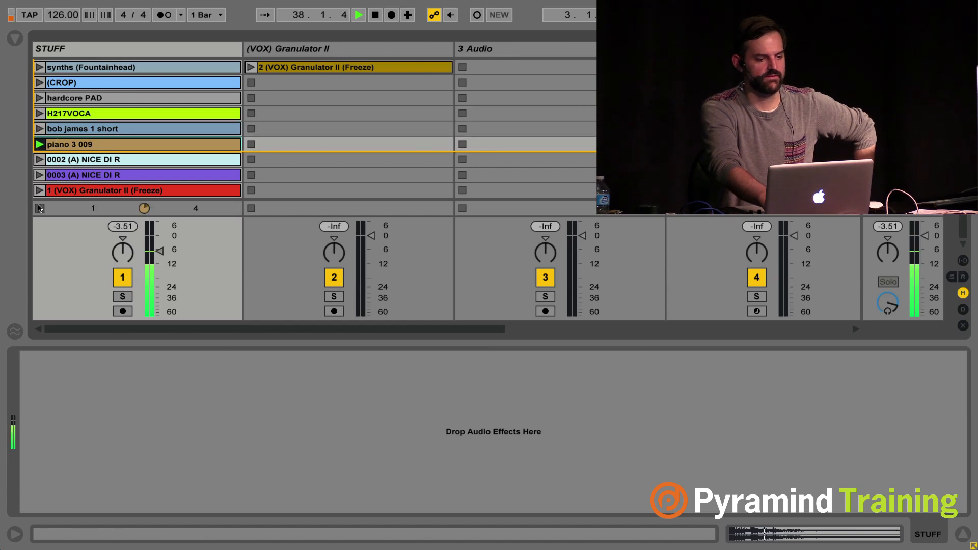
pyautogui.click(40, 208)
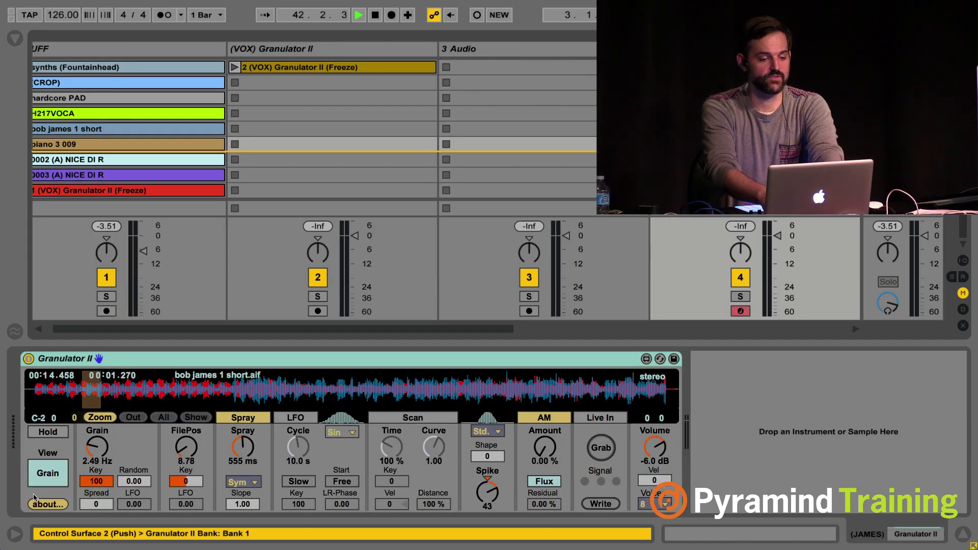
# Fold the Granulator II device on the (JAMES) track and show the empty device on the BLANK GRANULATOR track.
pyautogui.doubleClick(203, 360)
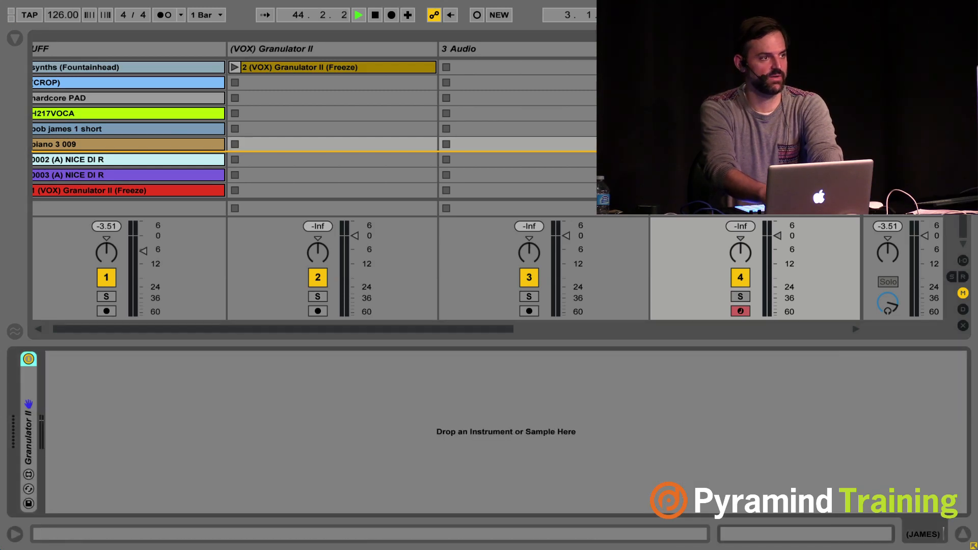
pyautogui.hscroll(10, 306, 127)
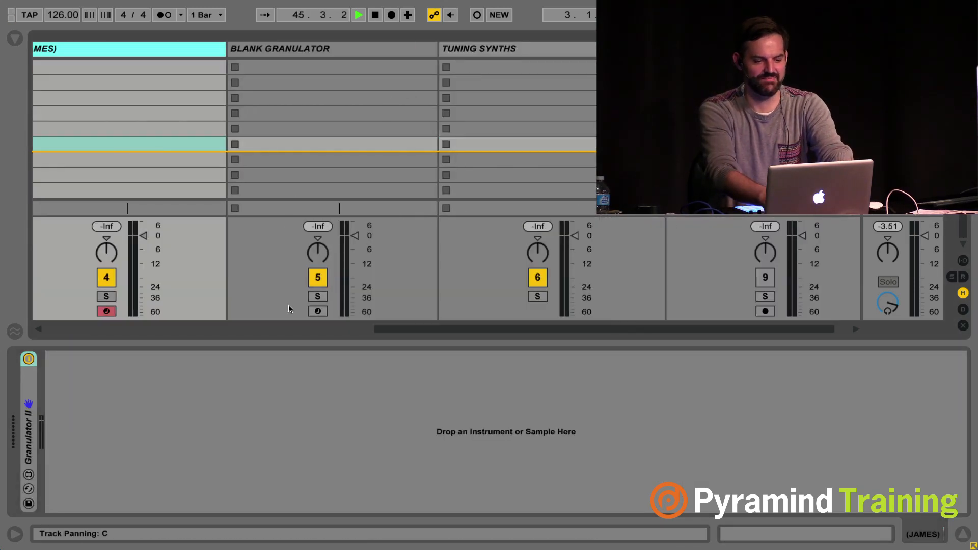
pyautogui.press('super+alt+l')
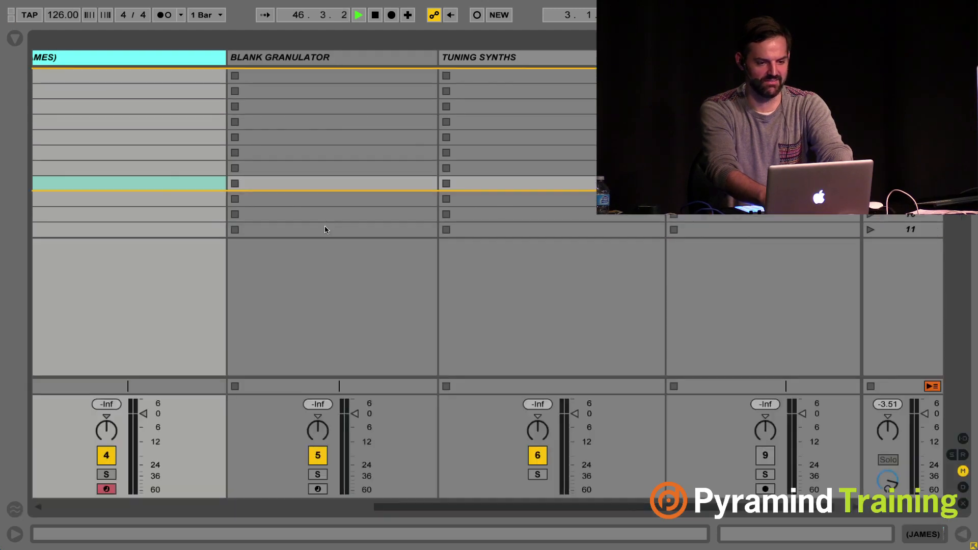
pyautogui.hscroll(-10, 306, 185)
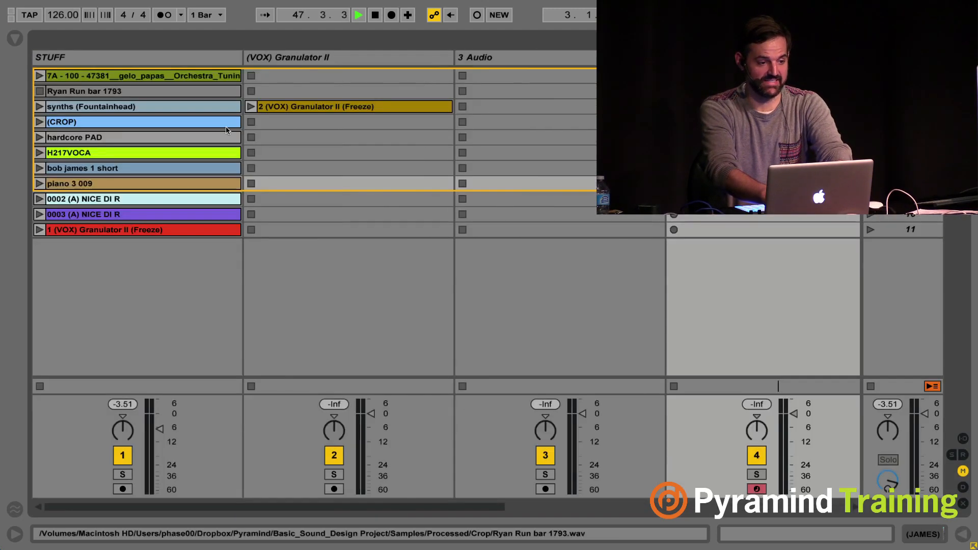
pyautogui.moveTo(76, 168); pyautogui.dragTo(486, 60)
pyautogui.doubleClick(485, 59)
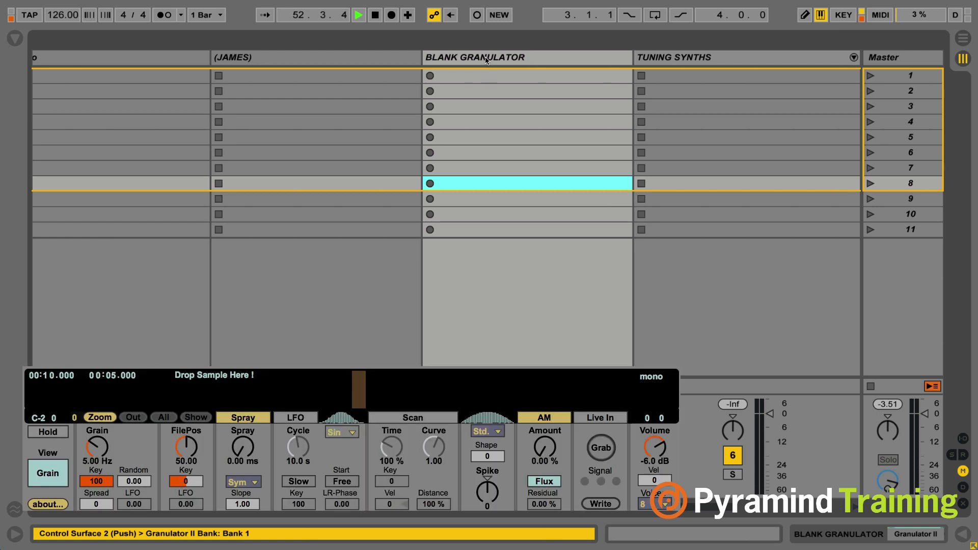
# Load the bob james 1 short clip from the STUFF track into the blank Granulator II as its sample.
pyautogui.hscroll(-10, 430, 84)
pyautogui.scroll(-2, 394, 87)
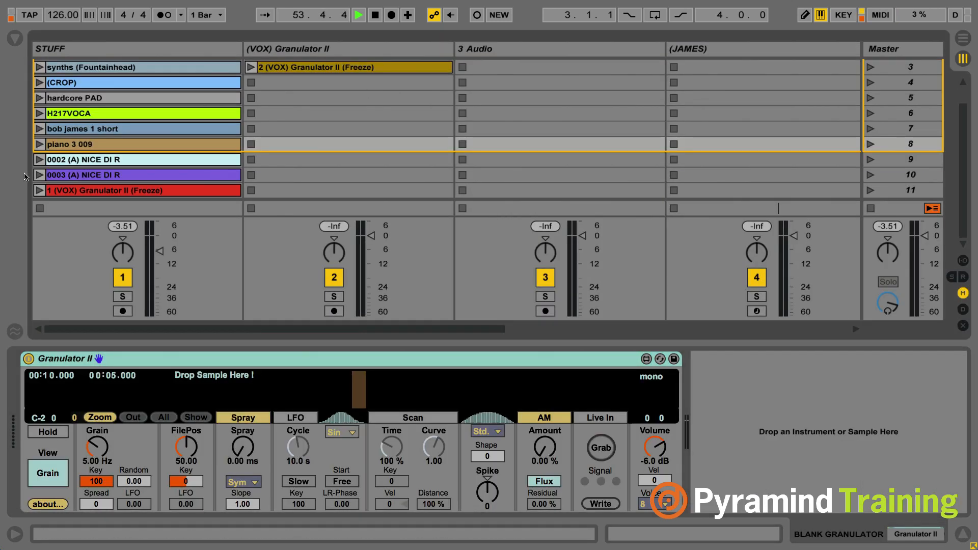
pyautogui.moveTo(77, 128); pyautogui.dragTo(179, 386)
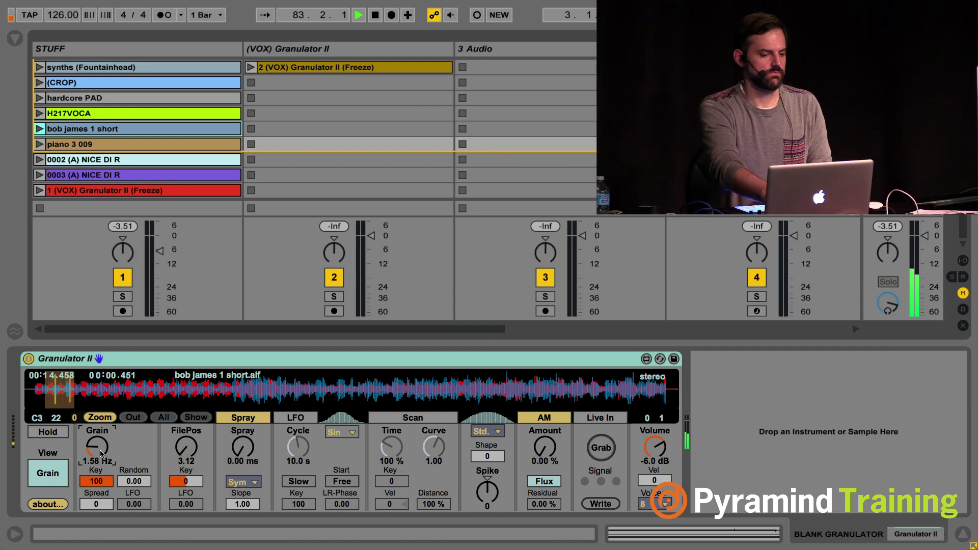
# Set the blank Granulator II's Grain rate to 2.09 Hz, Spray to 27.5 ms and Spike to 25.
pyautogui.moveTo(101, 449)
pyautogui.mouseDown()
pyautogui.moveTo(101, 429)
pyautogui.moveTo(101, 438)
pyautogui.mouseUp()
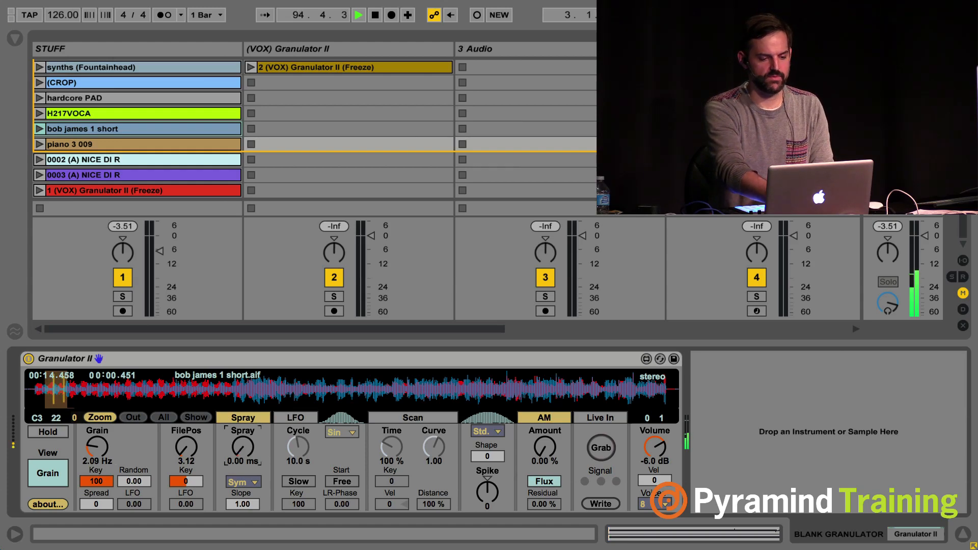
pyautogui.moveTo(243, 447); pyautogui.dragTo(243, 438)
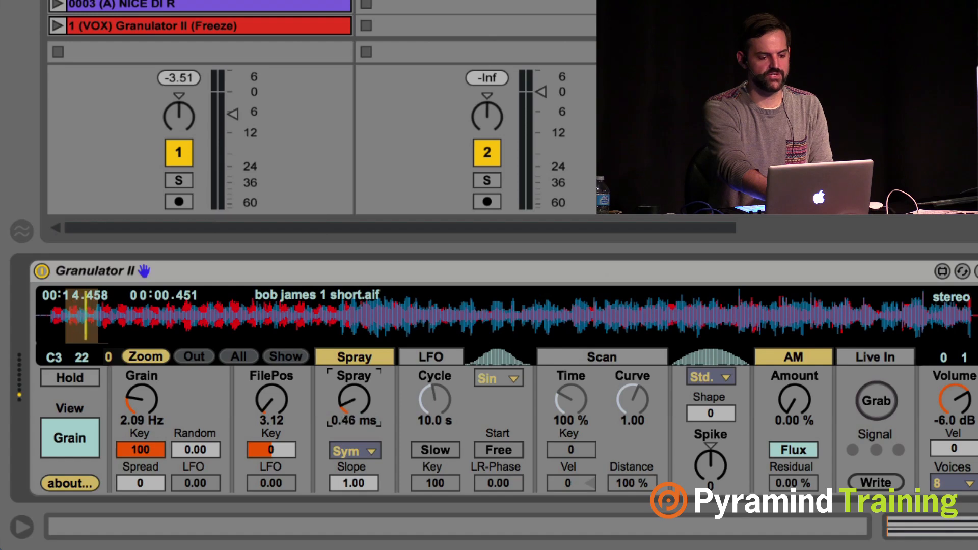
pyautogui.moveTo(353, 400); pyautogui.dragTo(353, 386)
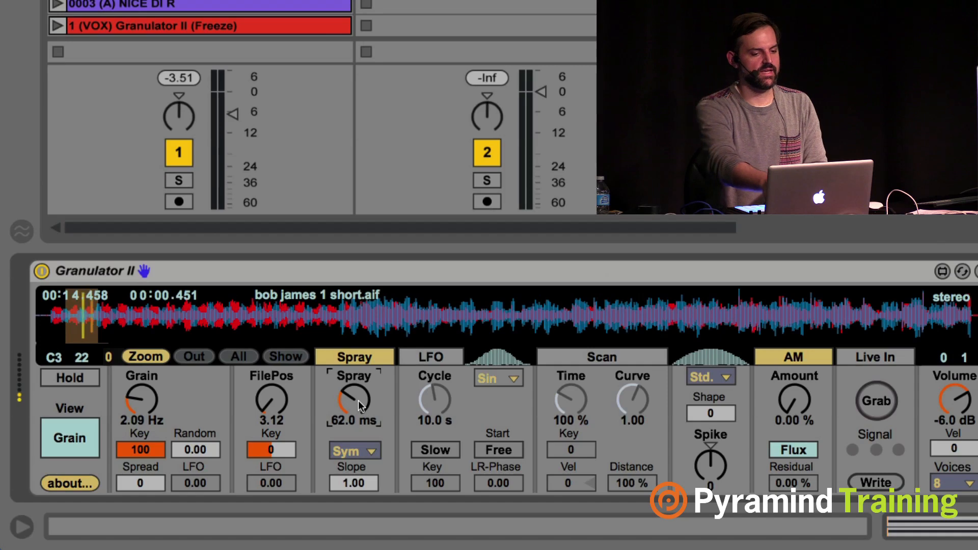
pyautogui.moveTo(359, 400)
pyautogui.mouseDown()
pyautogui.moveTo(359, 359)
pyautogui.moveTo(359, 395)
pyautogui.moveTo(359, 384)
pyautogui.mouseUp()
pyautogui.moveTo(354, 400); pyautogui.dragTo(355, 406)
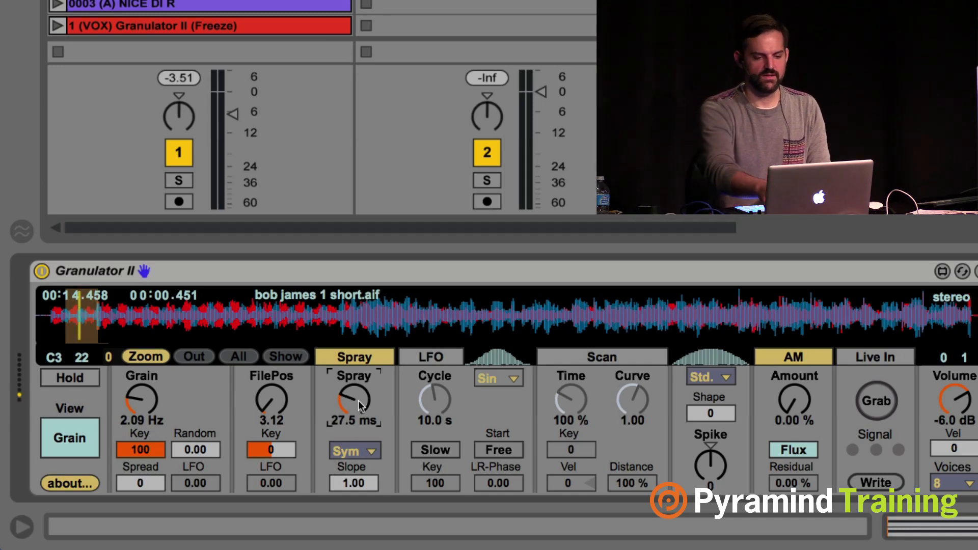
pyautogui.moveTo(707, 464); pyautogui.dragTo(707, 437)
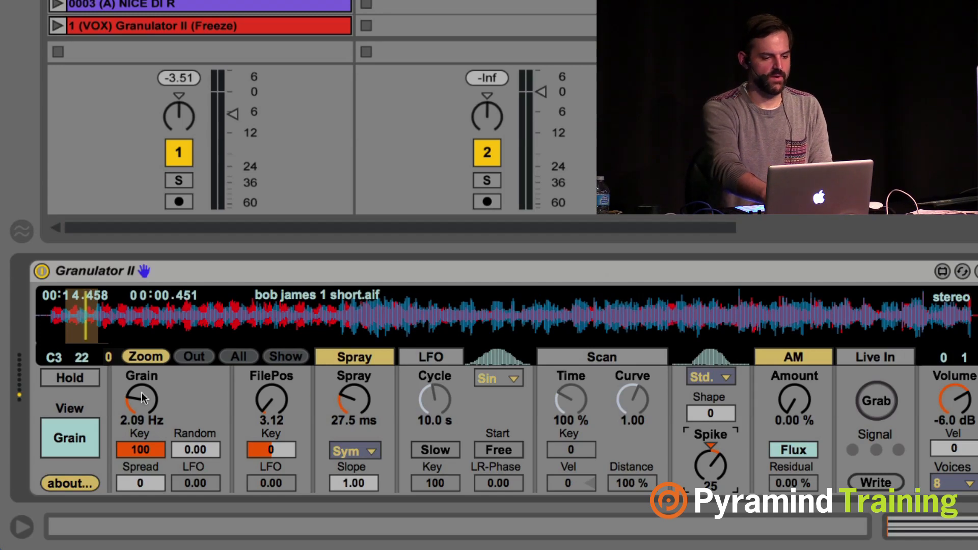
# Switch Granulator II to its Filter view and set the amp envelope's release to 7.29 s.
pyautogui.click(70, 438)
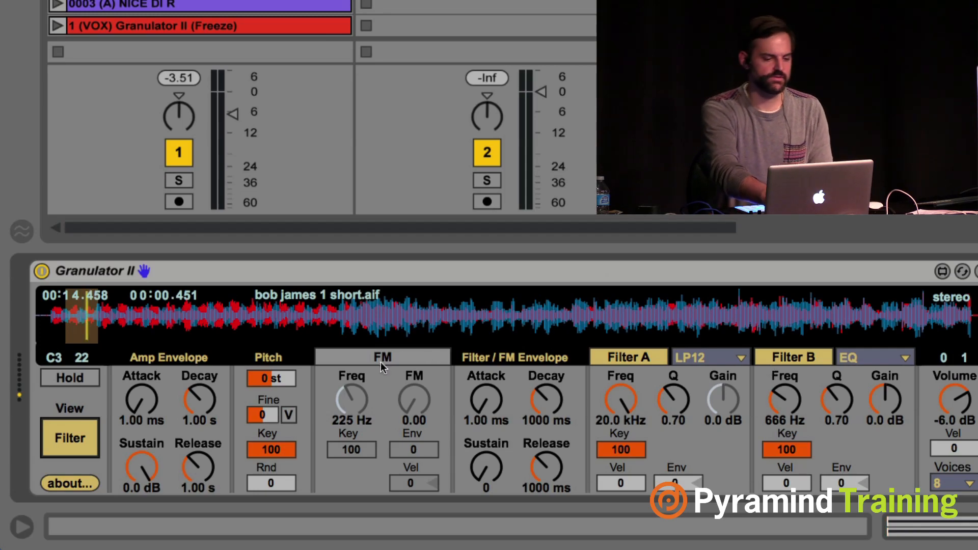
pyautogui.moveTo(199, 476); pyautogui.dragTo(200, 439)
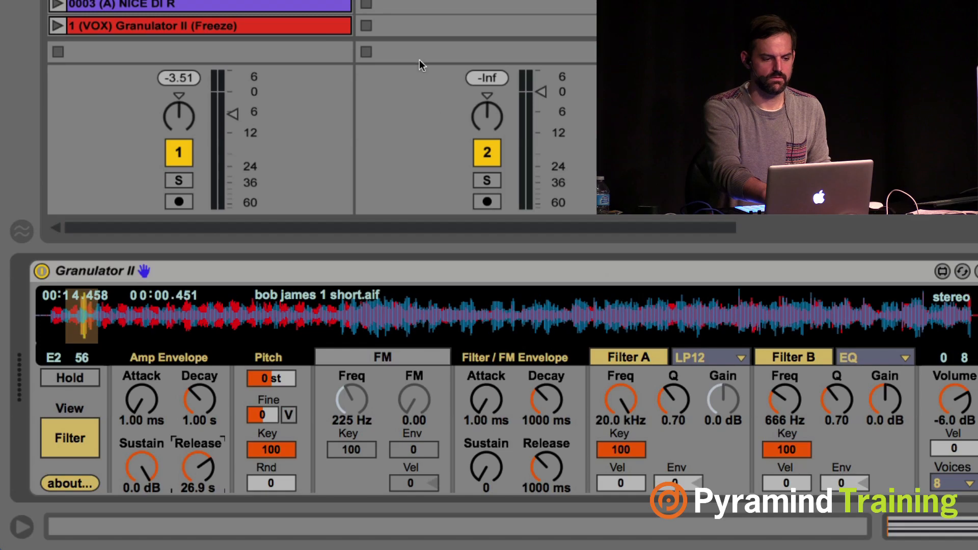
pyautogui.moveTo(190, 473); pyautogui.dragTo(189, 513)
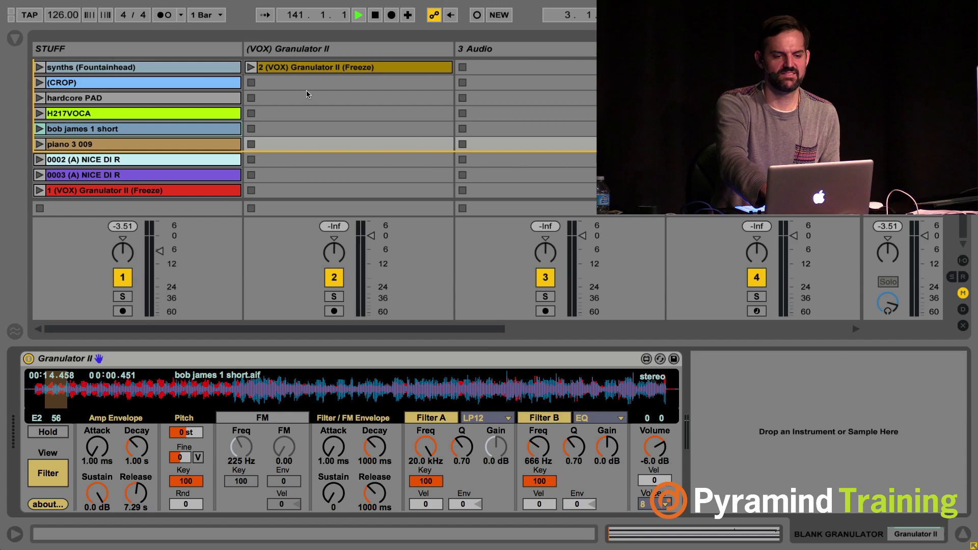
# Stop playback and return the song position to the beginning of the set.
pyautogui.hscroll(12, 361, 30)
pyautogui.click(374, 16)
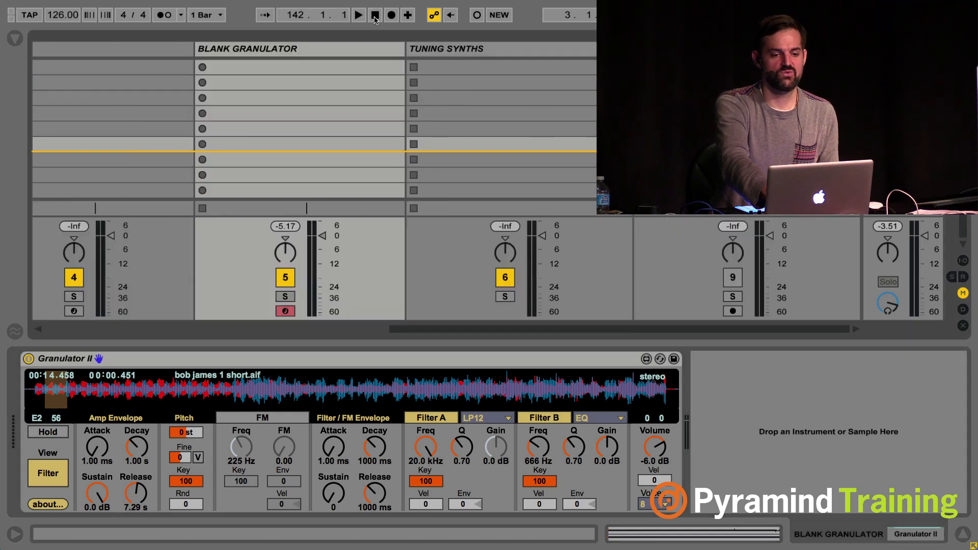
pyautogui.click(374, 17)
# Select the (JAMES) track and unfold its Granulator II device to show its settings.
pyautogui.hscroll(-5, 306, 90)
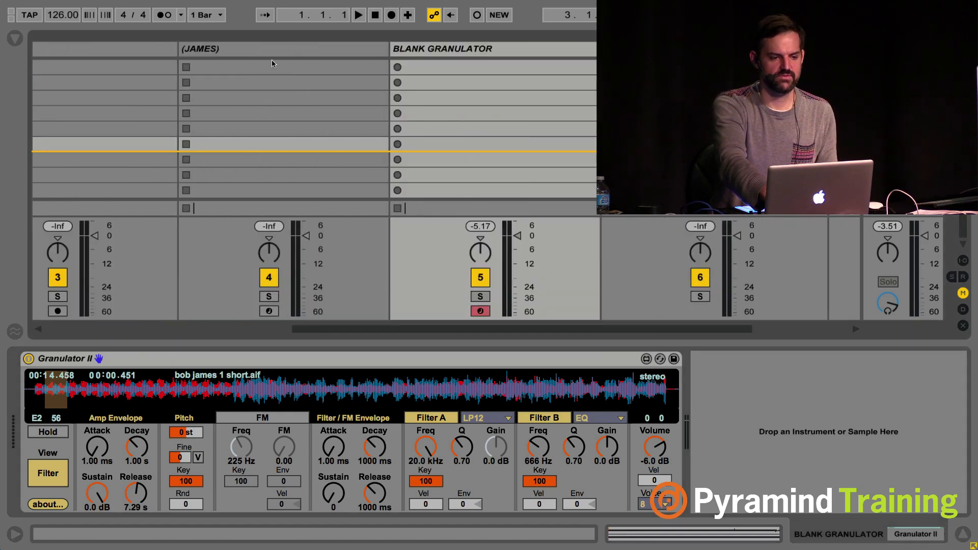
pyautogui.click(261, 49)
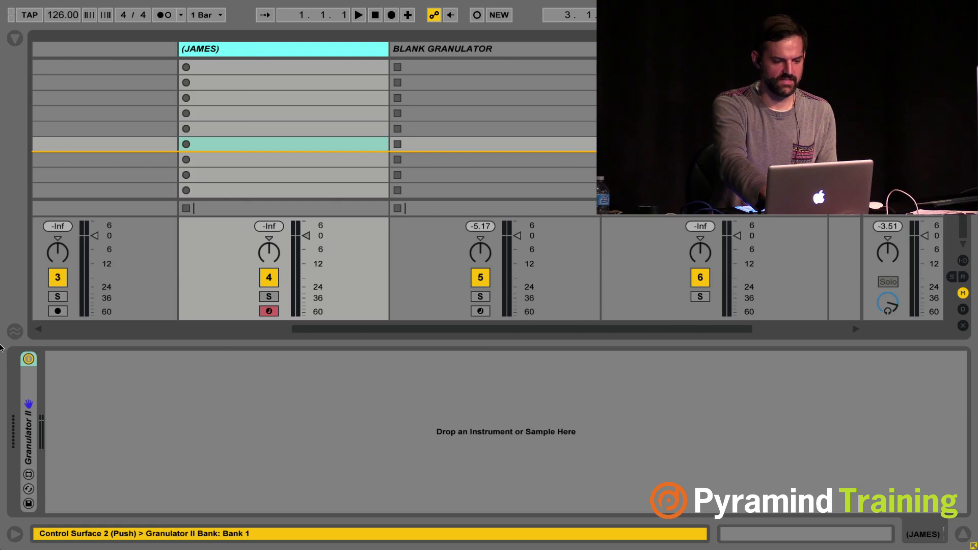
pyautogui.doubleClick(30, 432)
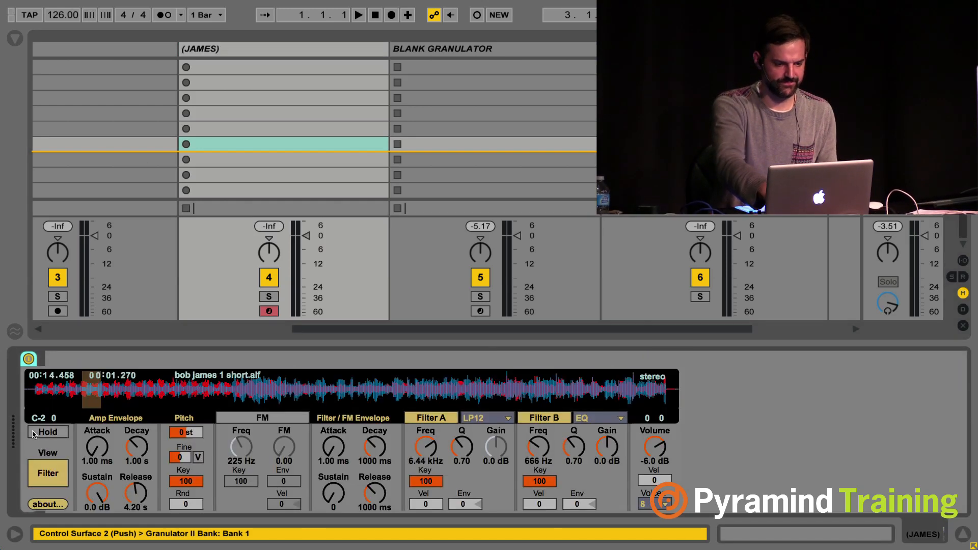